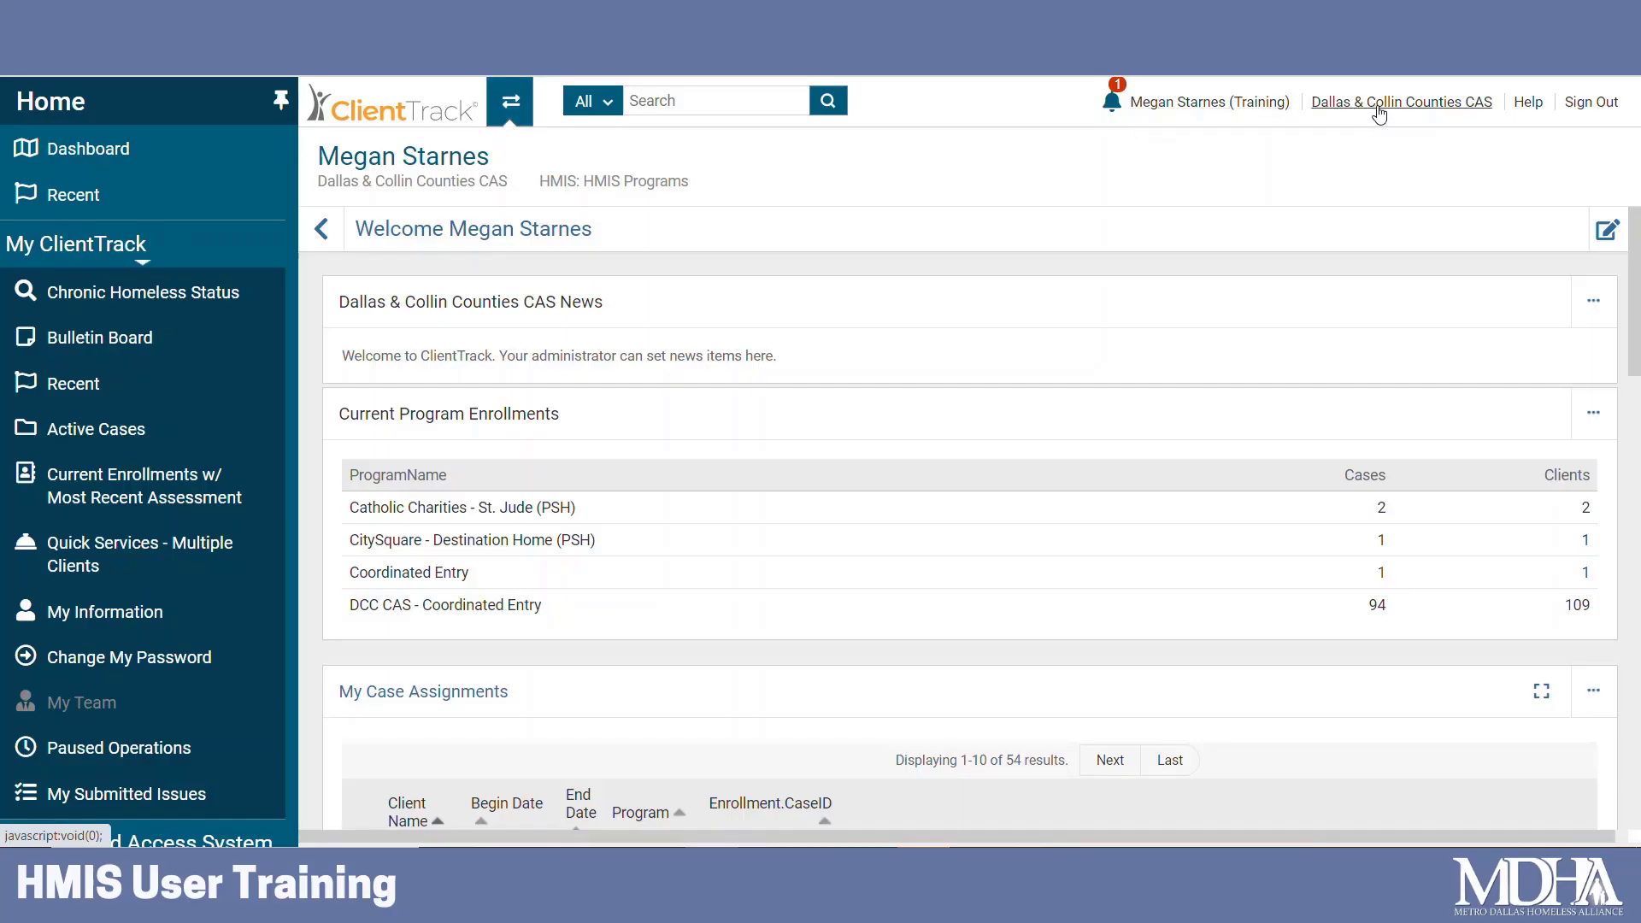
# Step: Switch the account's organization to * MDHA Lead Agency 2 and apply the change
pyautogui.click(1375, 103)
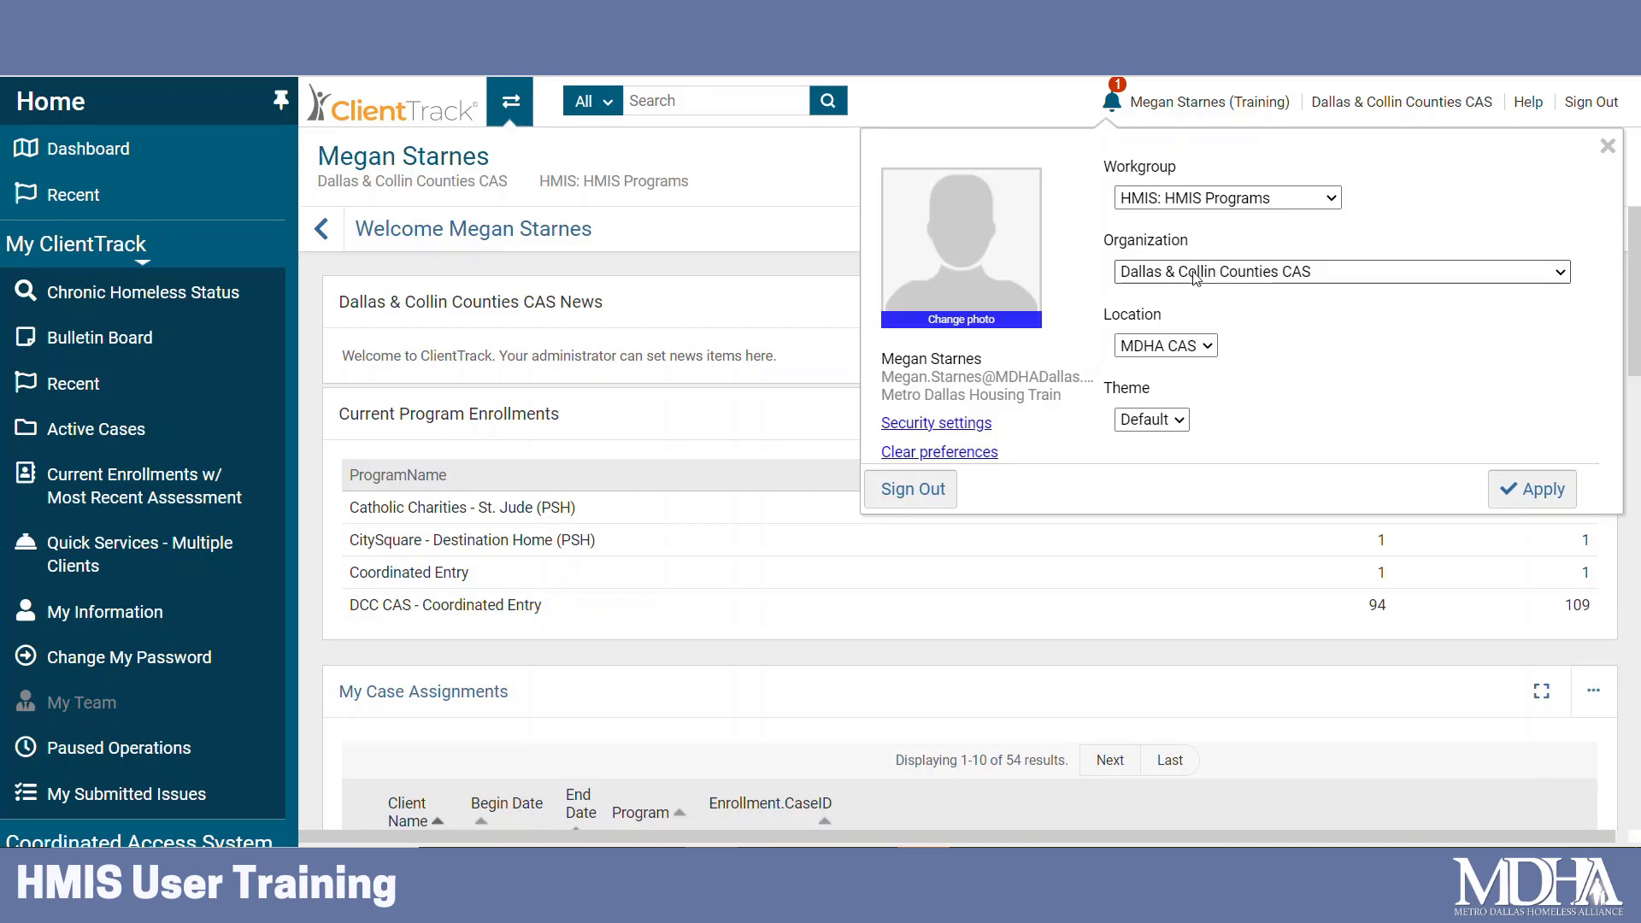
pyautogui.click(1321, 282)
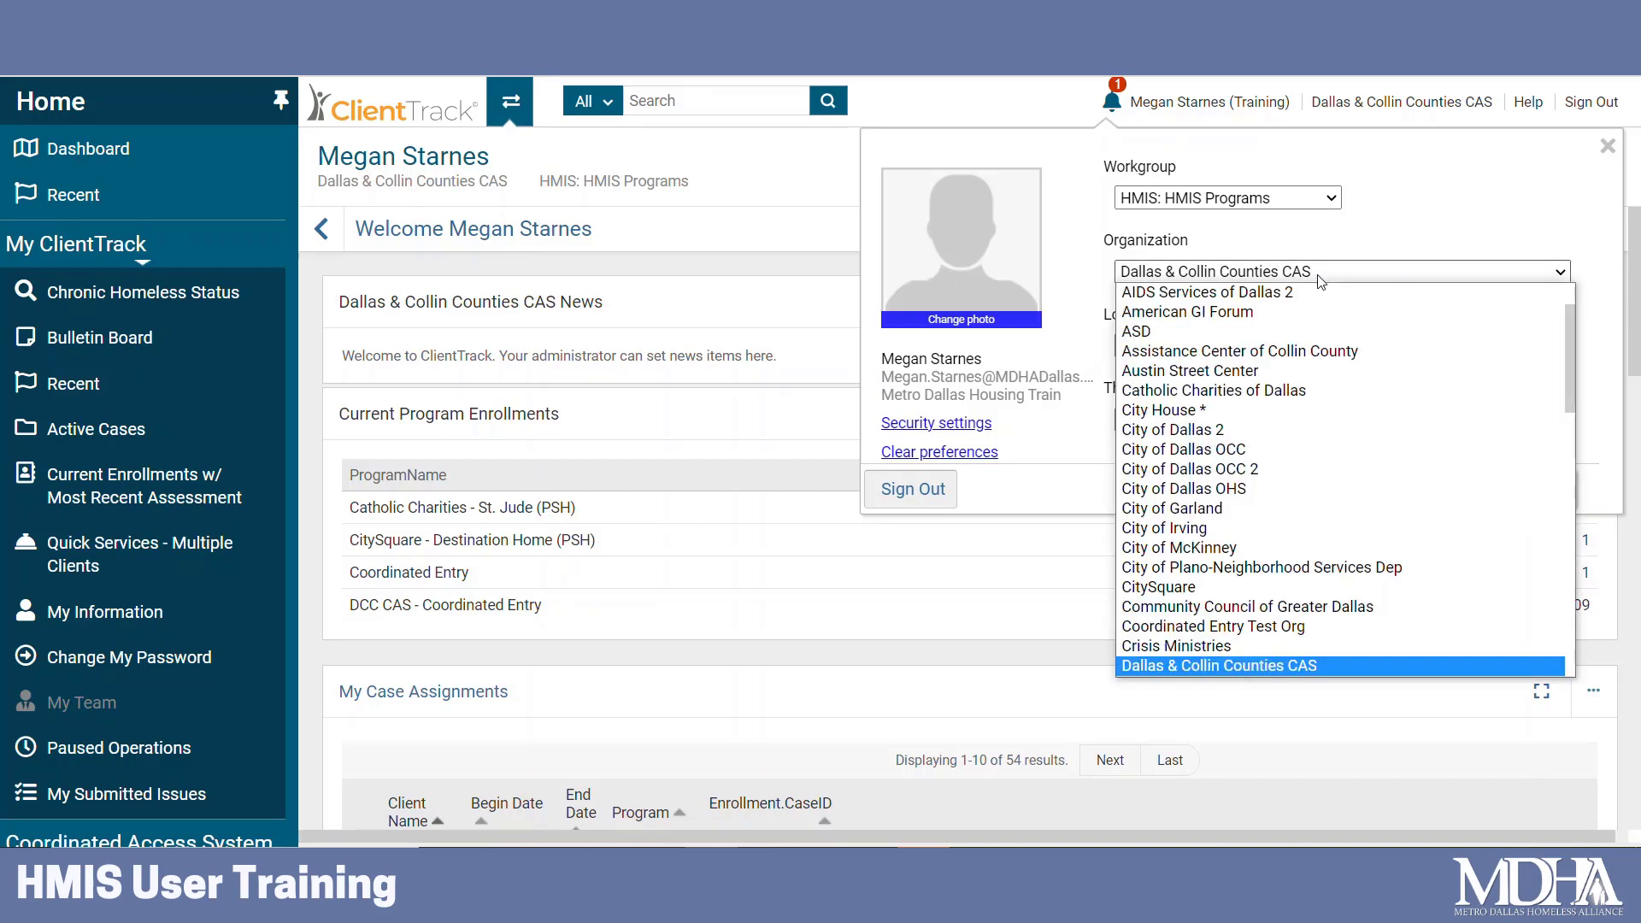
pyautogui.scroll(2, 1353, 385)
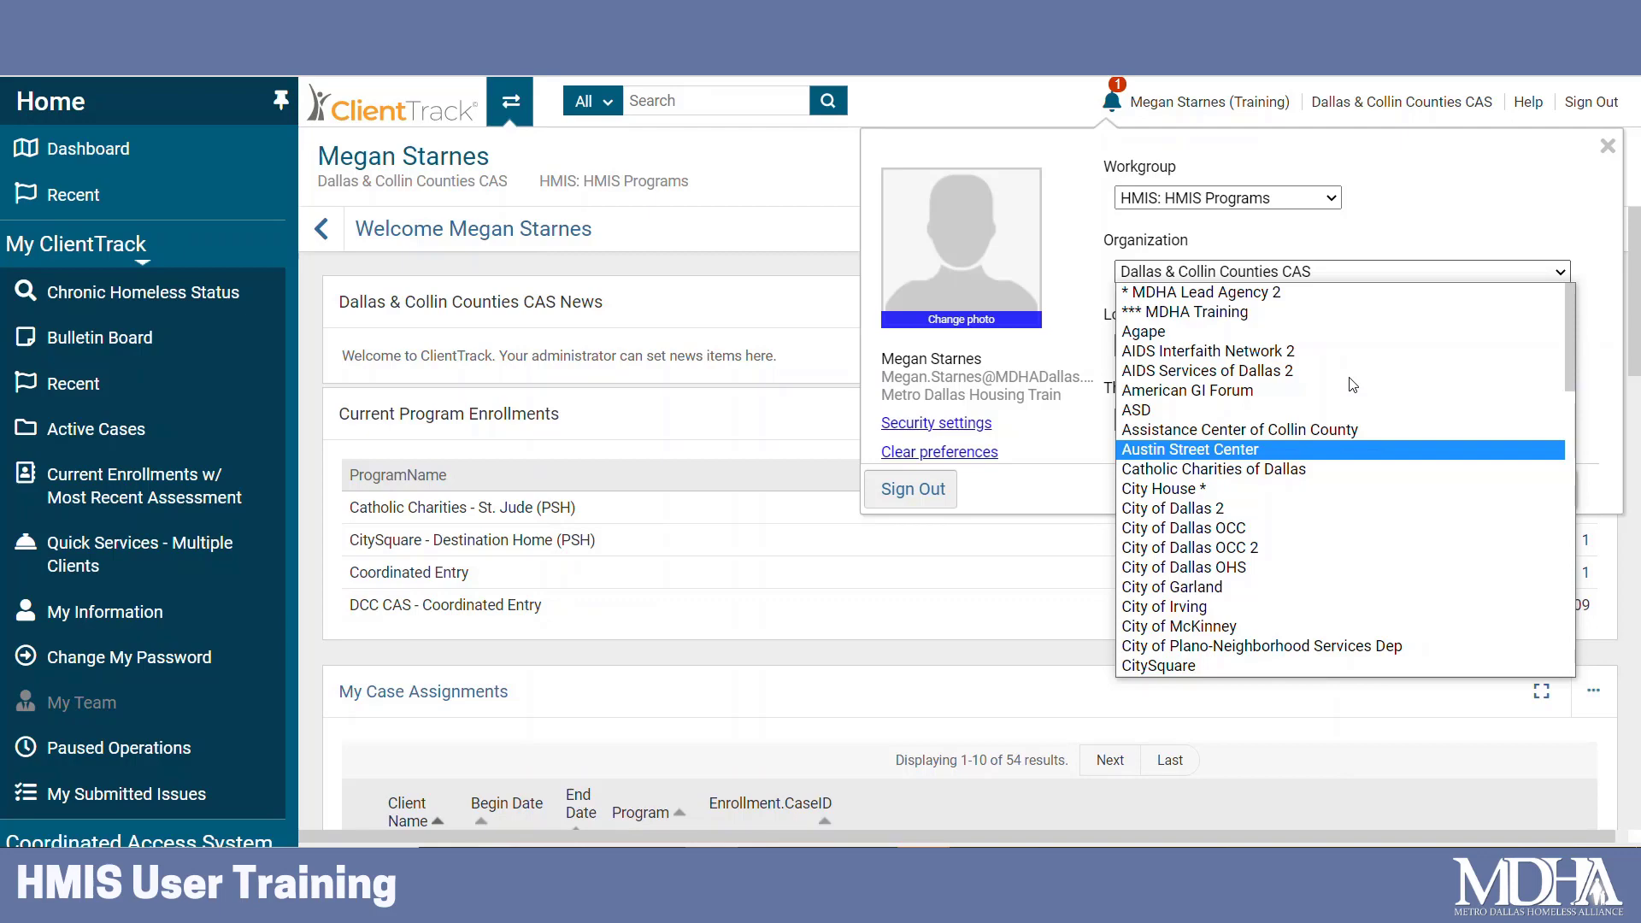
pyautogui.click(1339, 299)
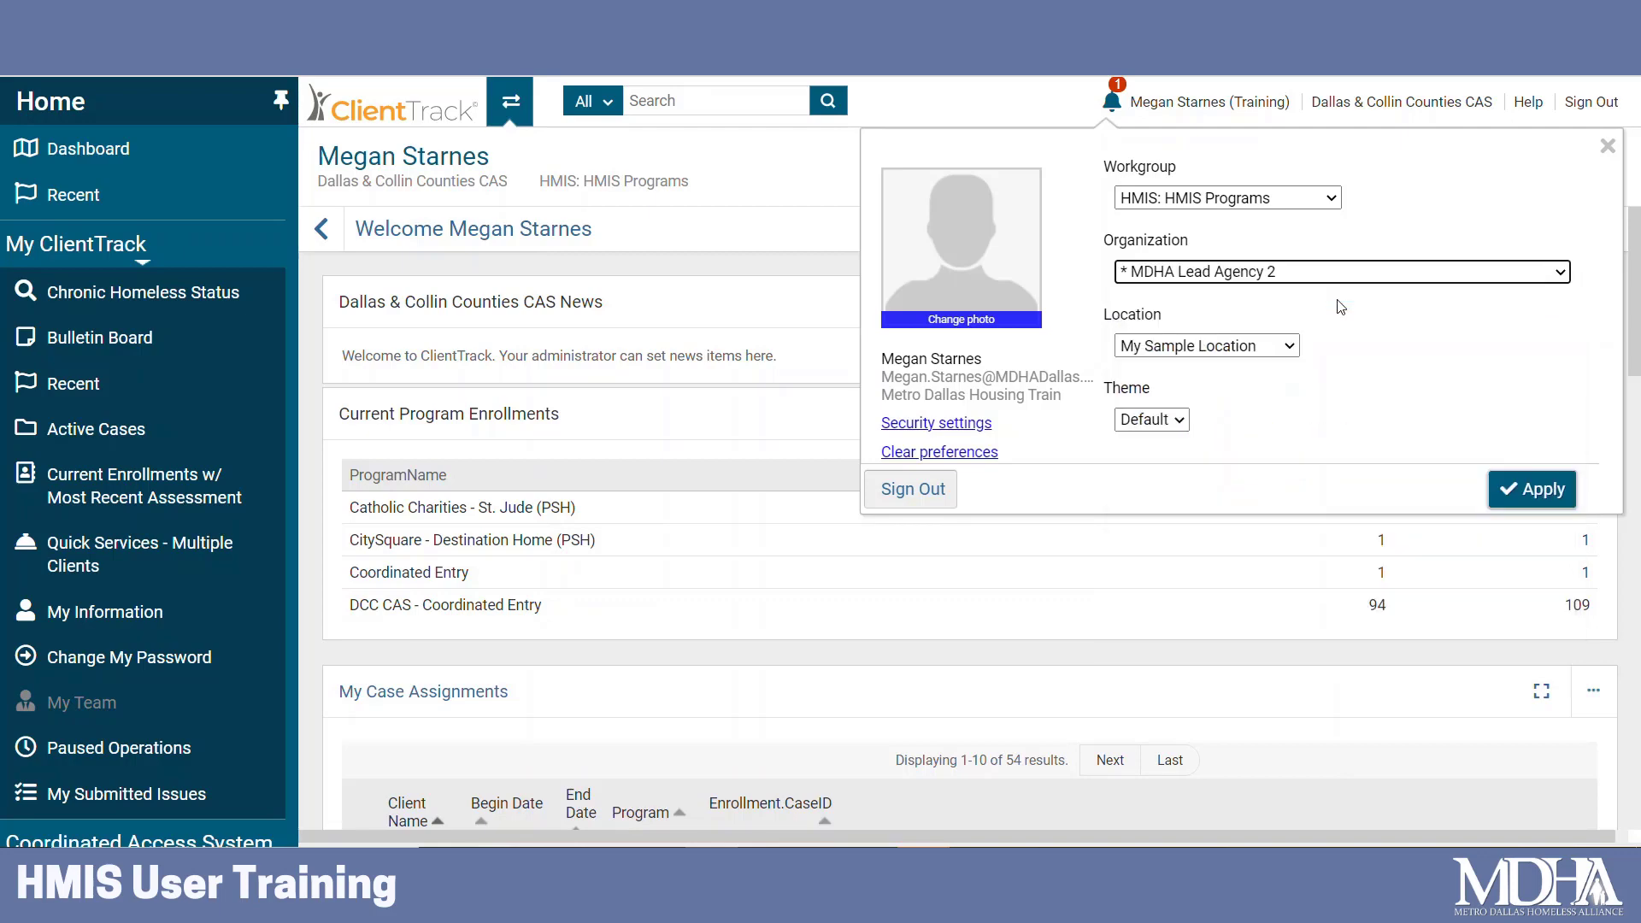
pyautogui.click(1537, 498)
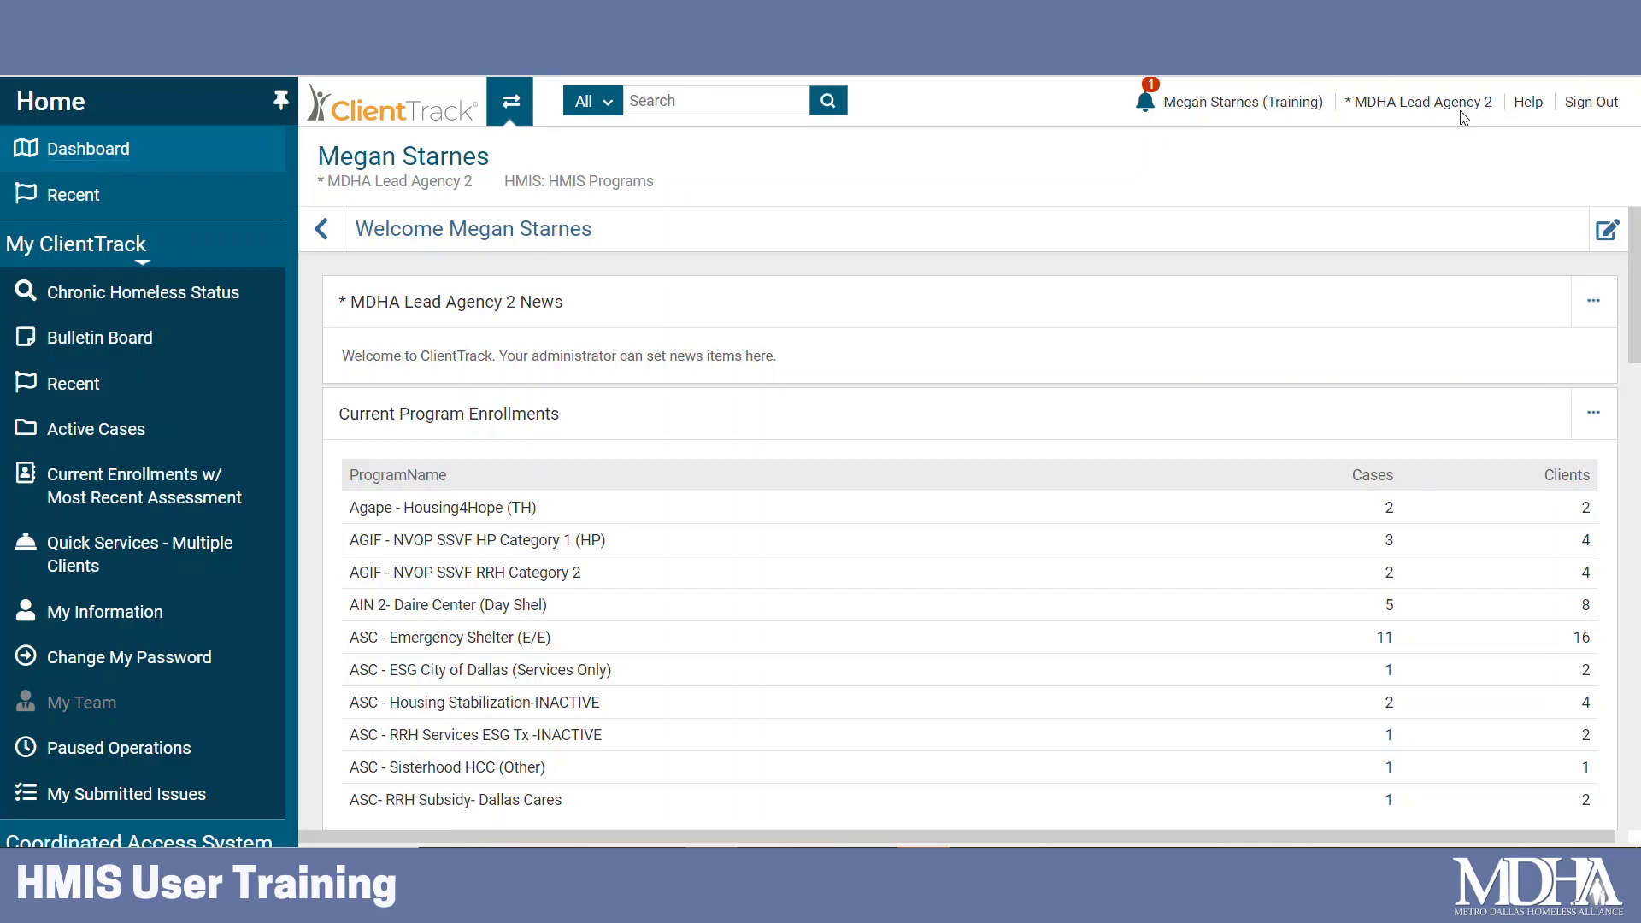
# Step: Sign out and sign back in with the MDHA training account, using Dallas & Collin Counties CAS as the organization
pyautogui.click(1590, 109)
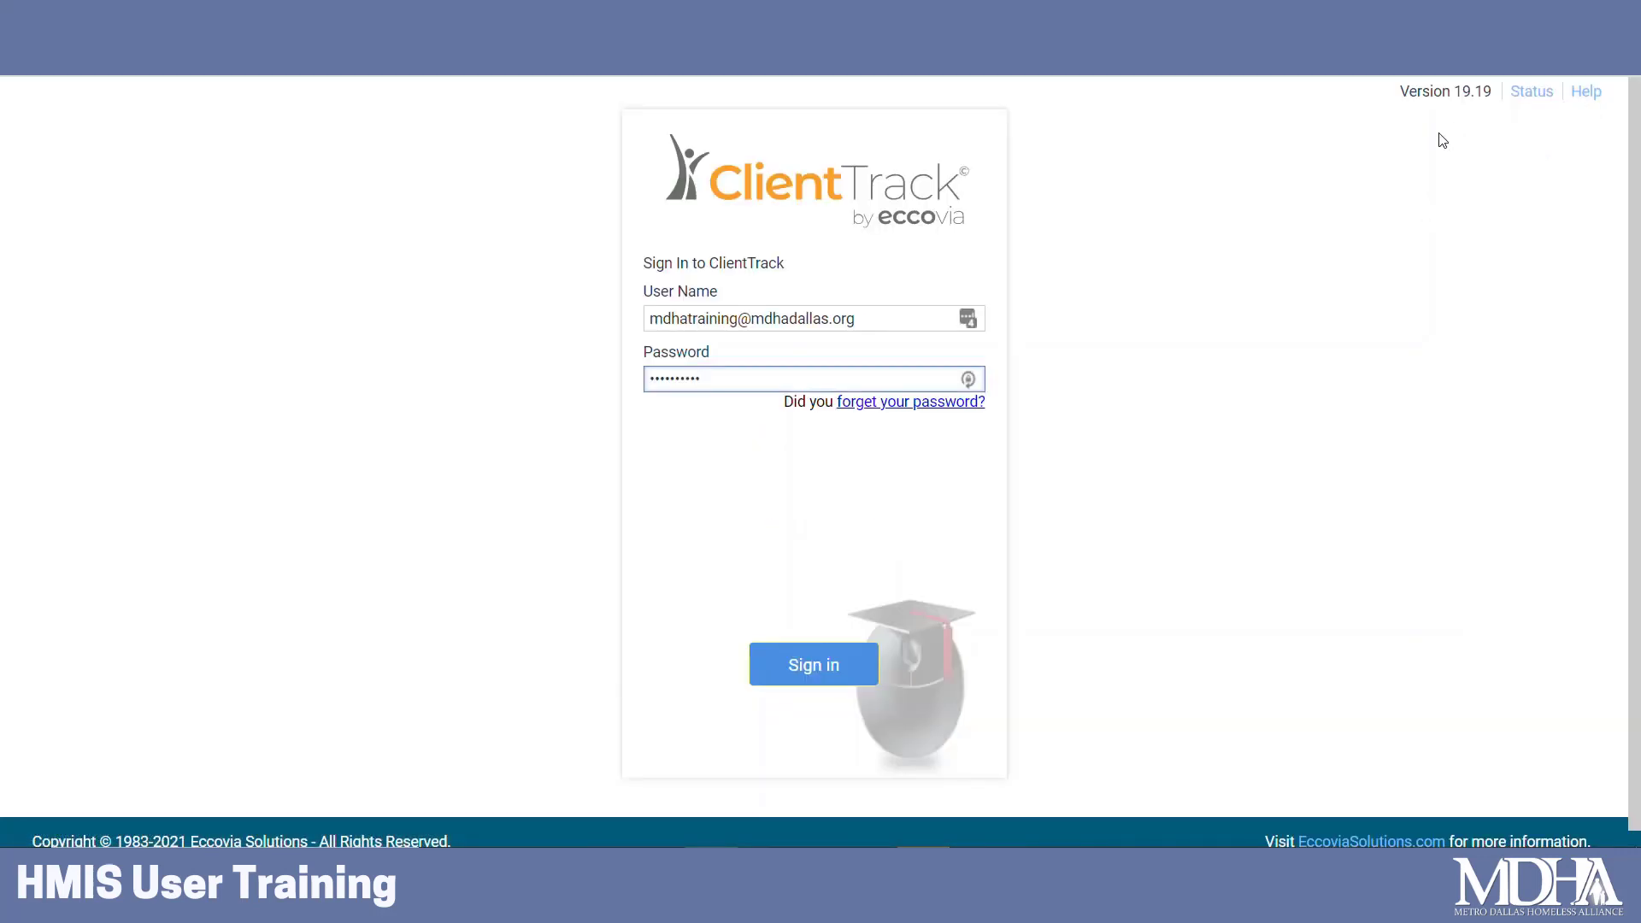
pyautogui.click(827, 691)
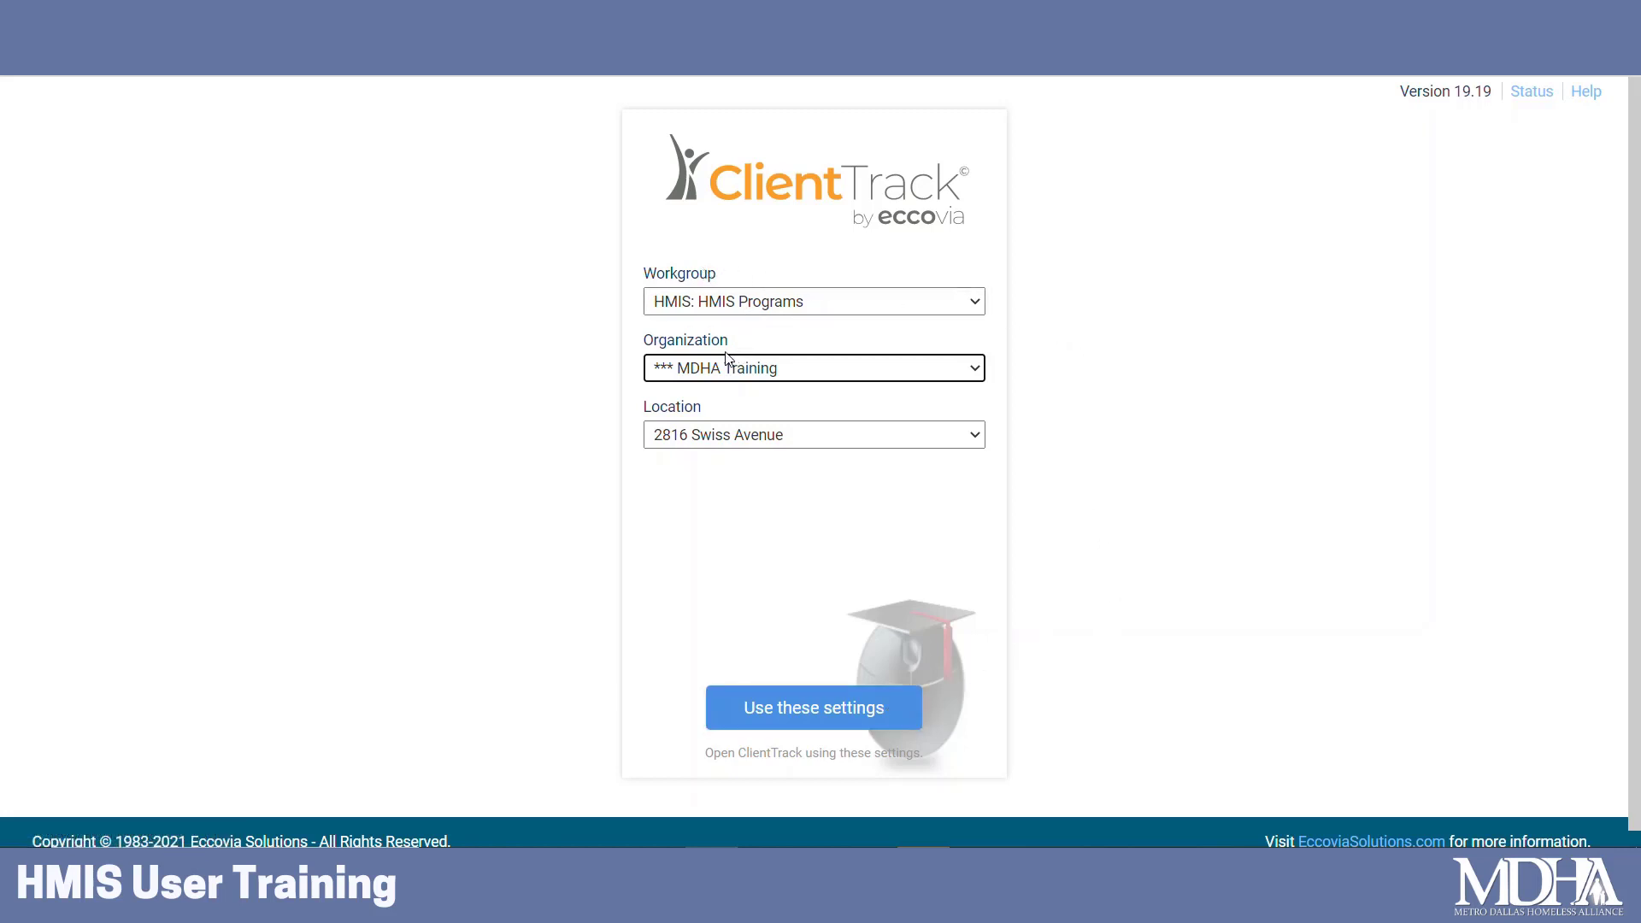
pyautogui.click(895, 369)
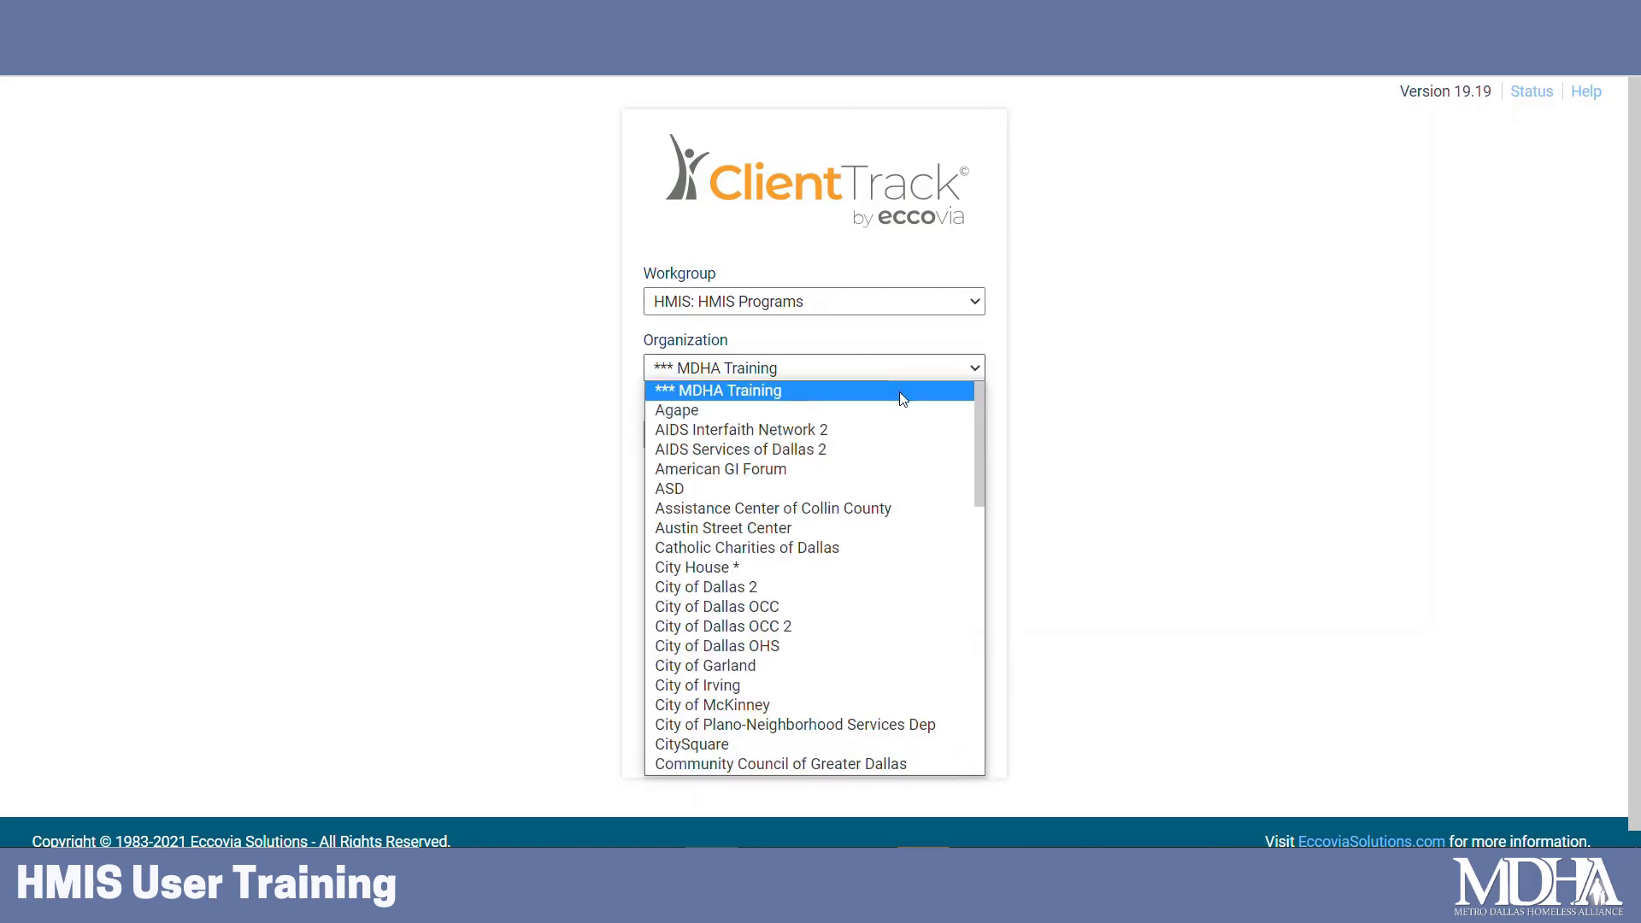
pyautogui.scroll(-3, 903, 398)
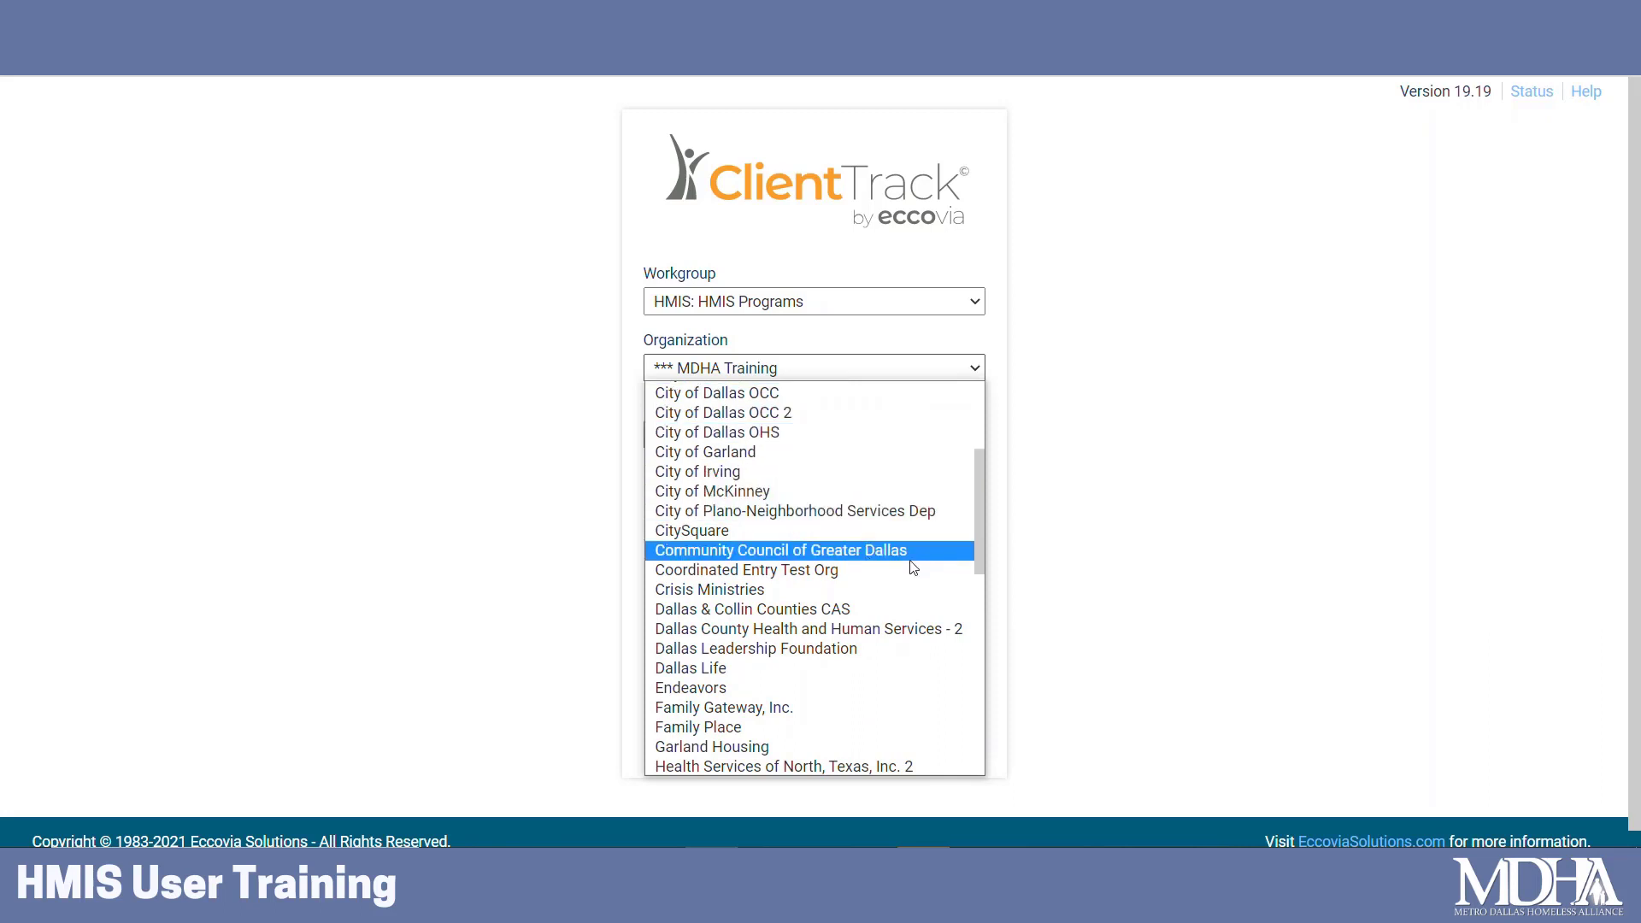
pyautogui.click(860, 609)
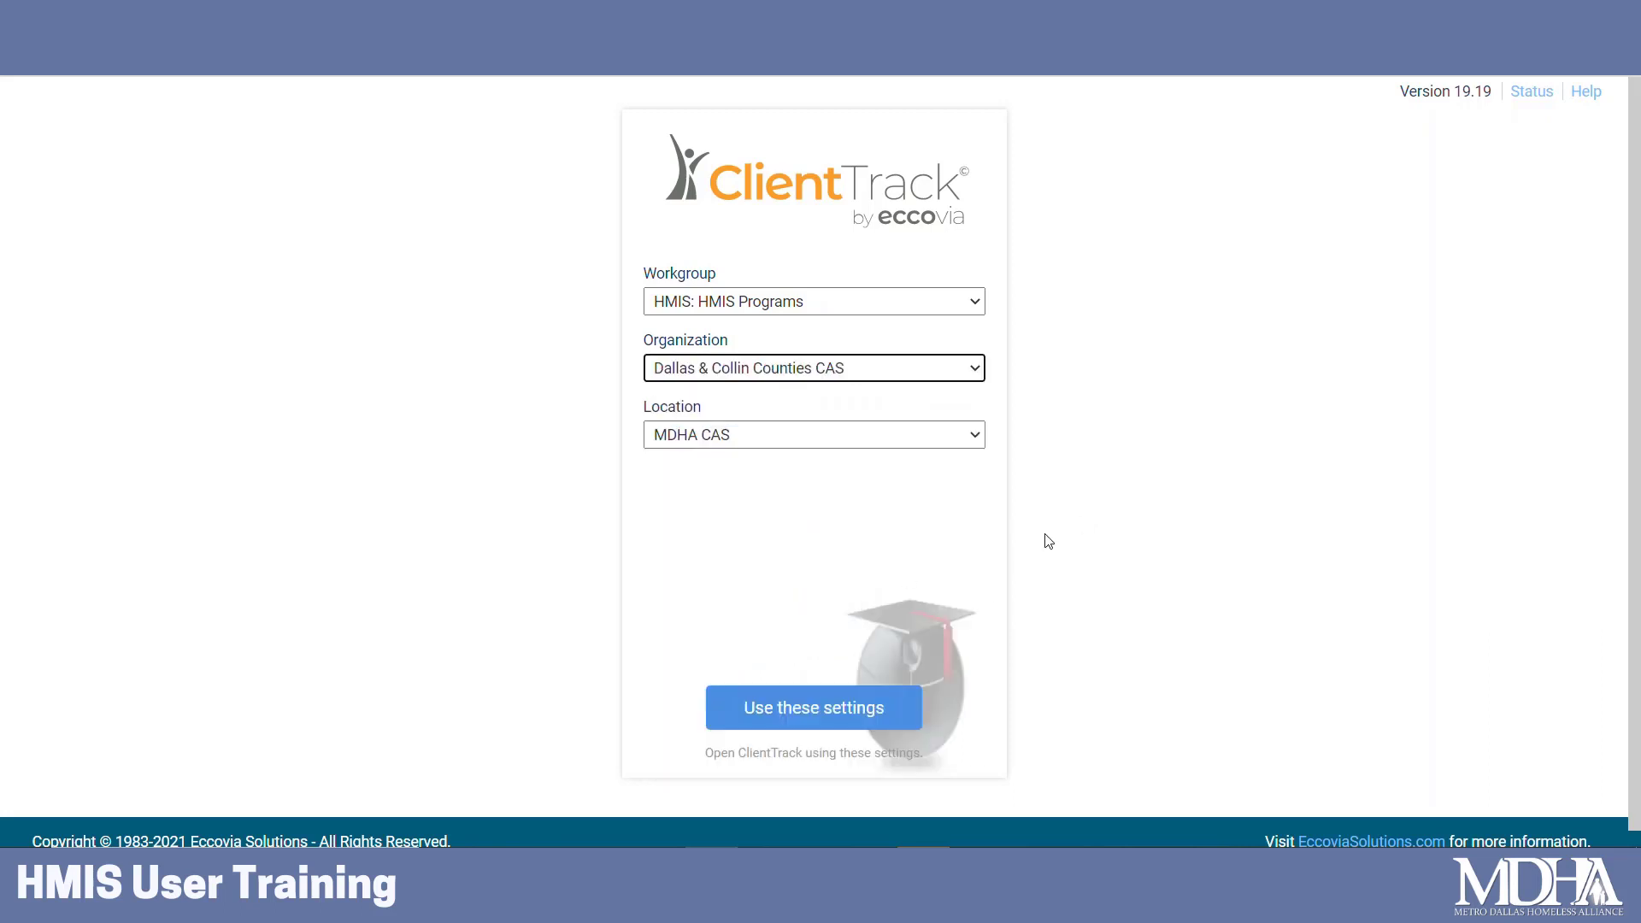
pyautogui.click(794, 721)
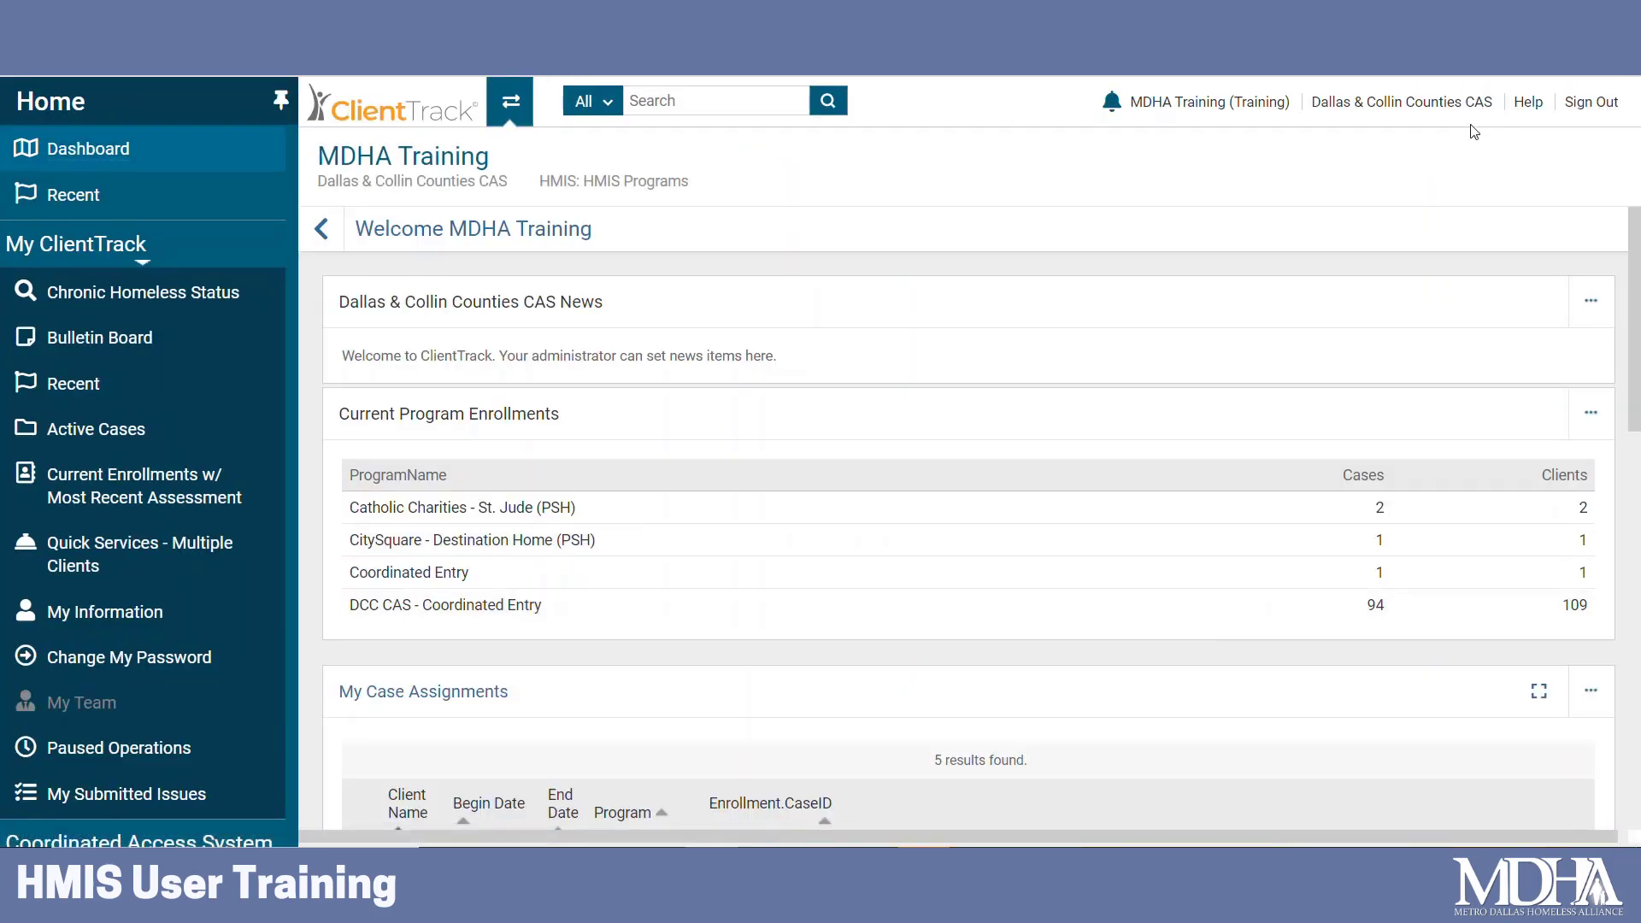
# Step: Check the organizations offered in the account settings, then close the settings without changing anything
pyautogui.click(1395, 108)
pyautogui.click(1398, 271)
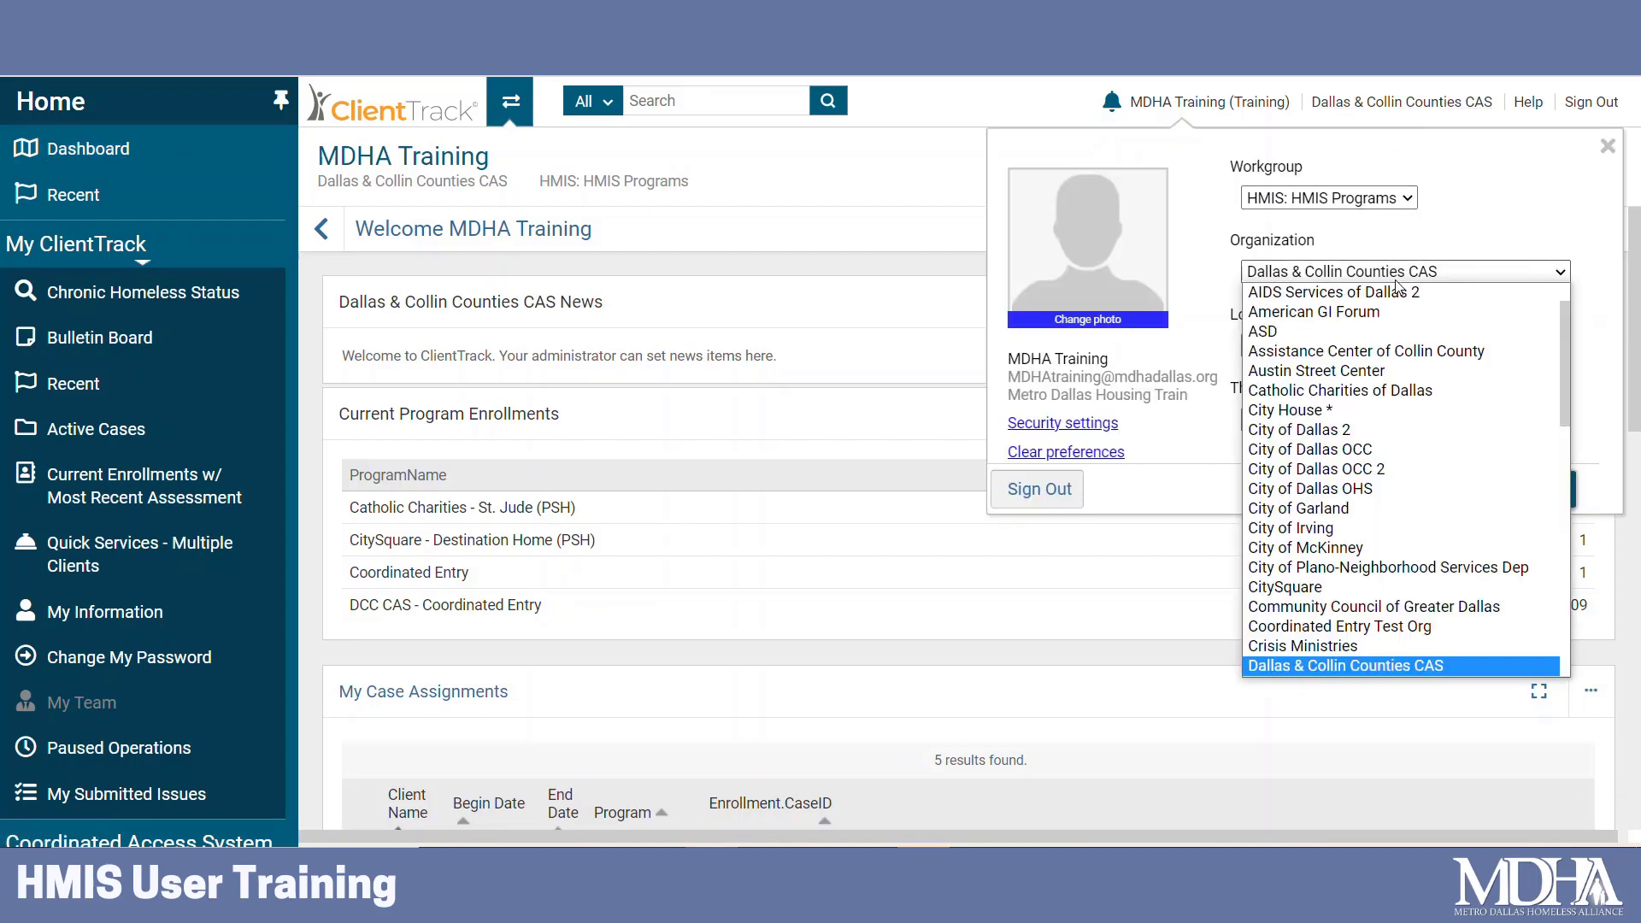
pyautogui.click(1608, 149)
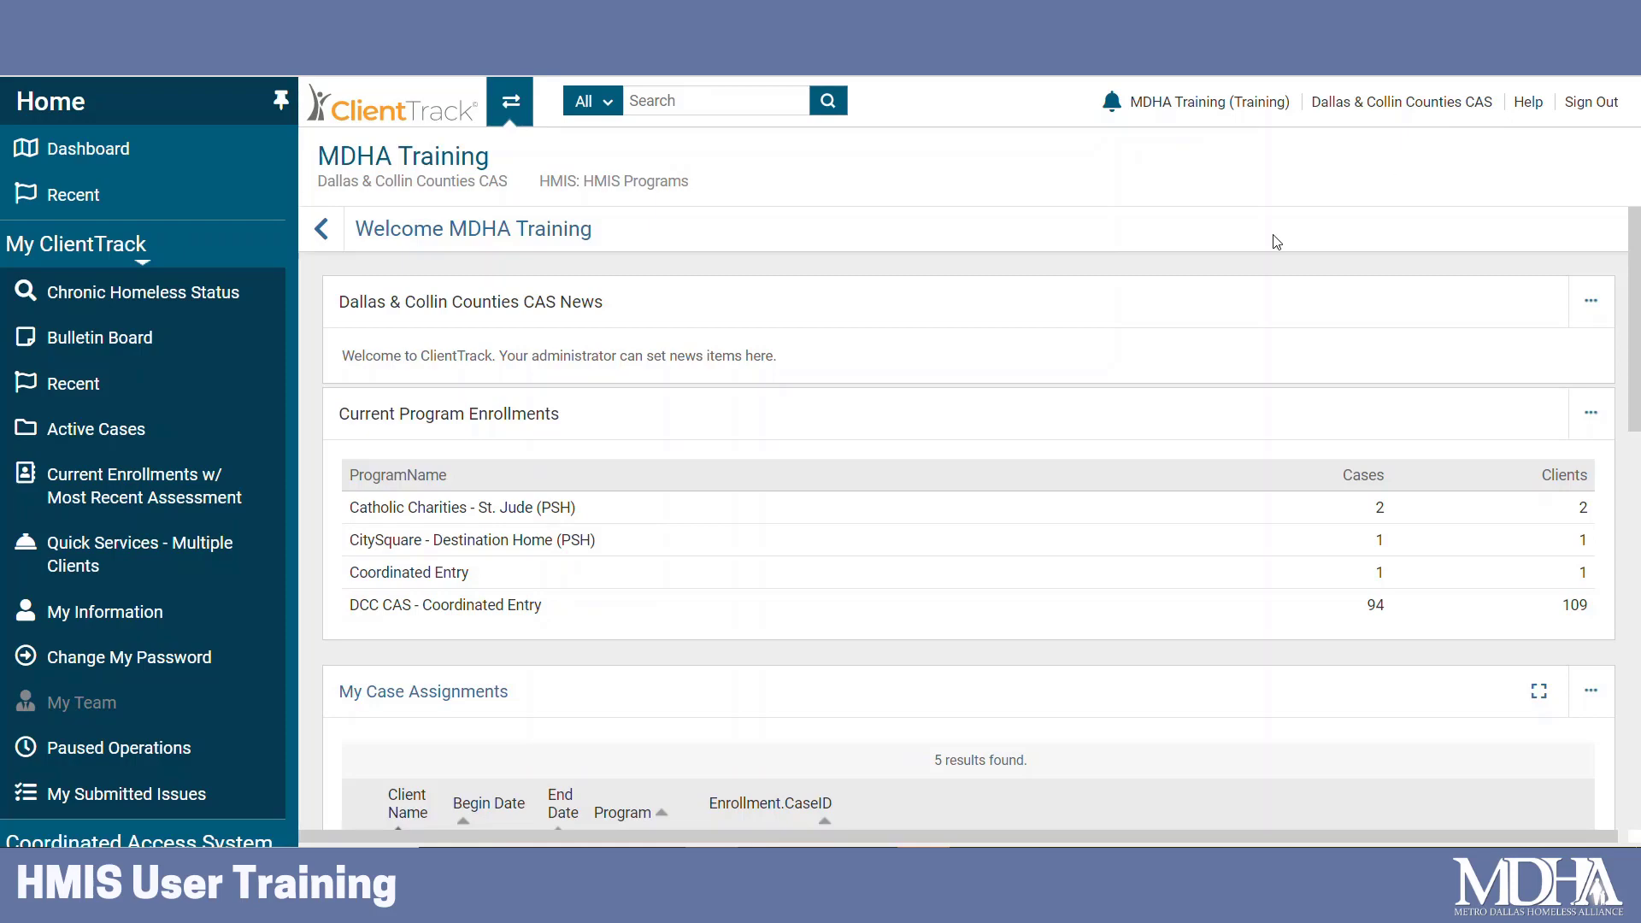
# Step: Look over the Home dashboard and expand the Coordinated Access System (CAS) section of the Home workspace
pyautogui.scroll(-3, 982, 322)
pyautogui.scroll(-1, 217, 269)
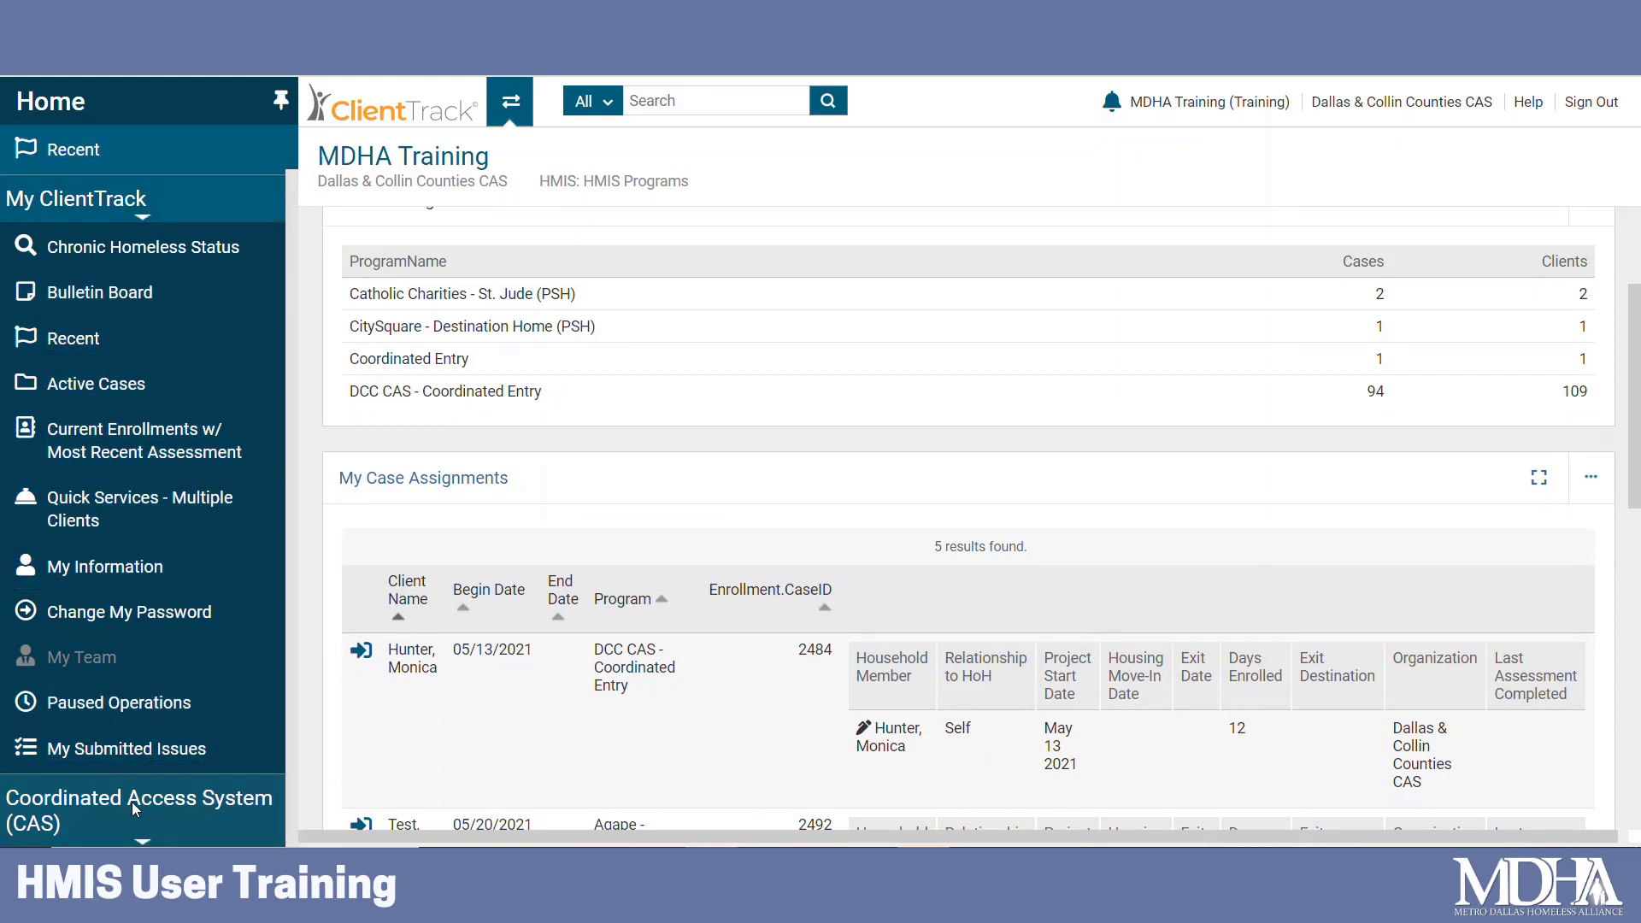
pyautogui.click(69, 809)
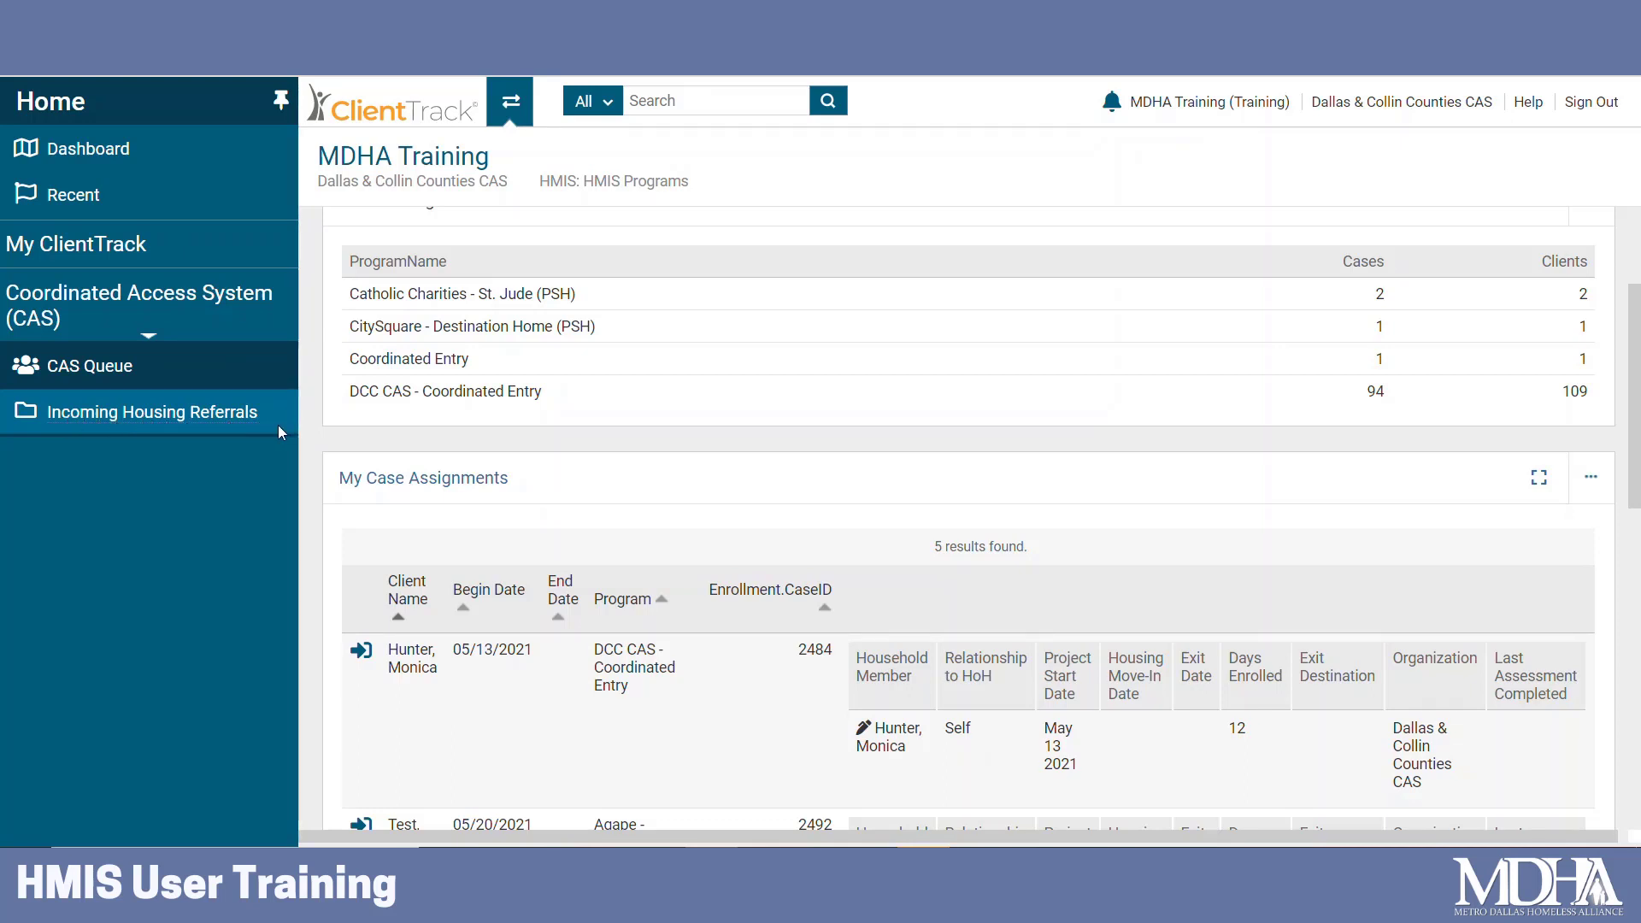
# Step: Open the test client's dashboard in the Clients workspace and expand its Coordinated Access System (CAS) section
pyautogui.click(511, 101)
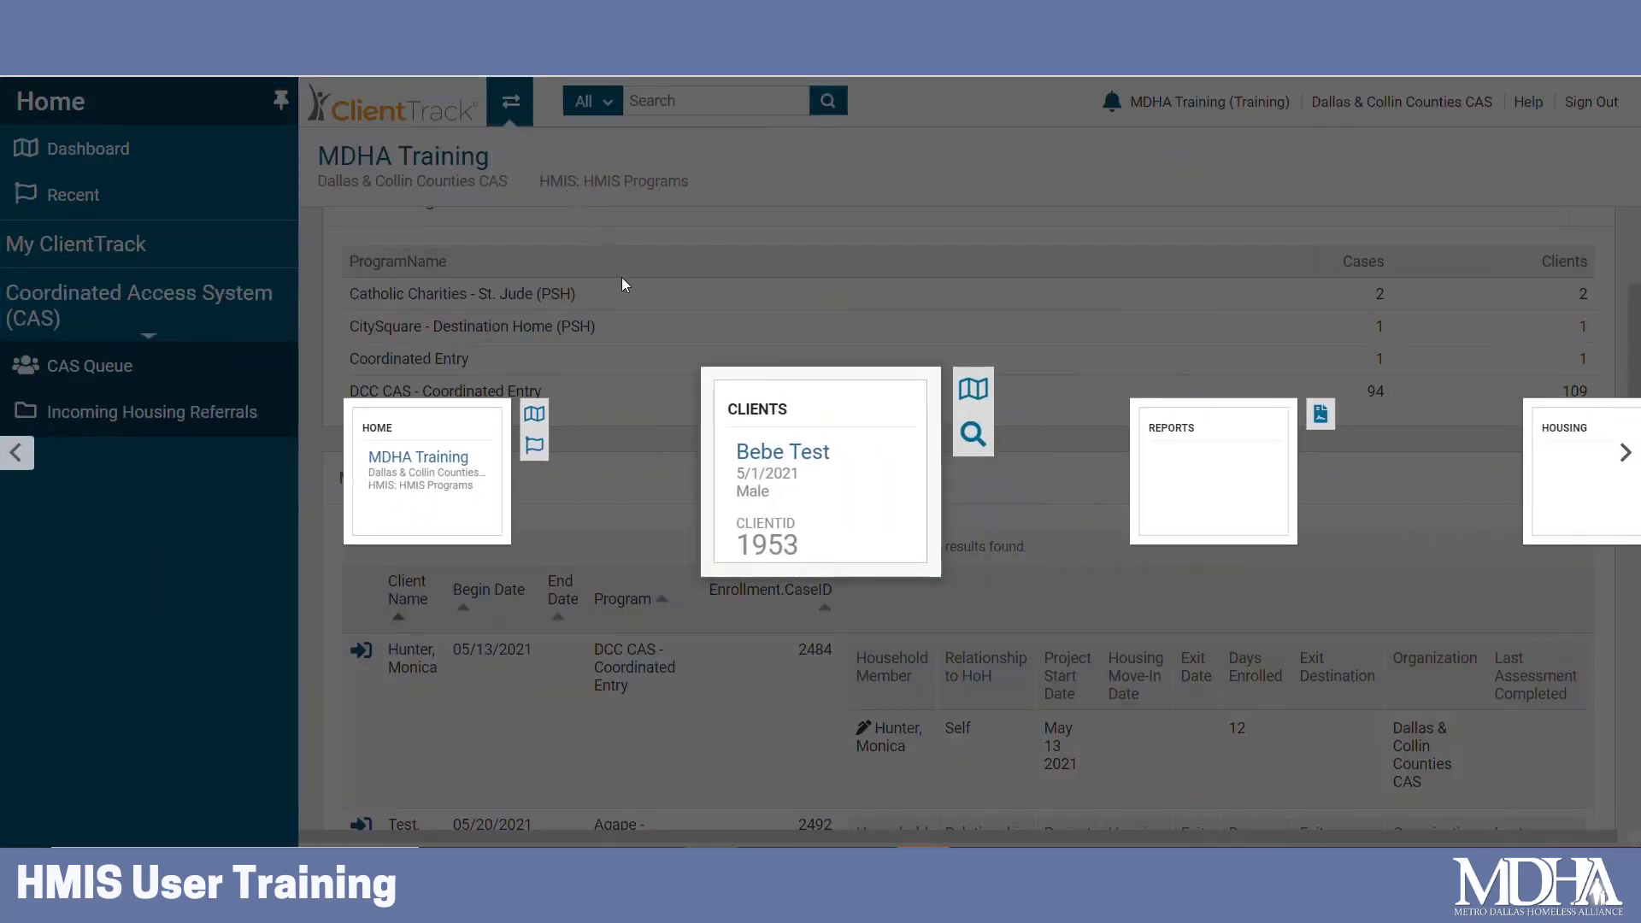
pyautogui.click(860, 515)
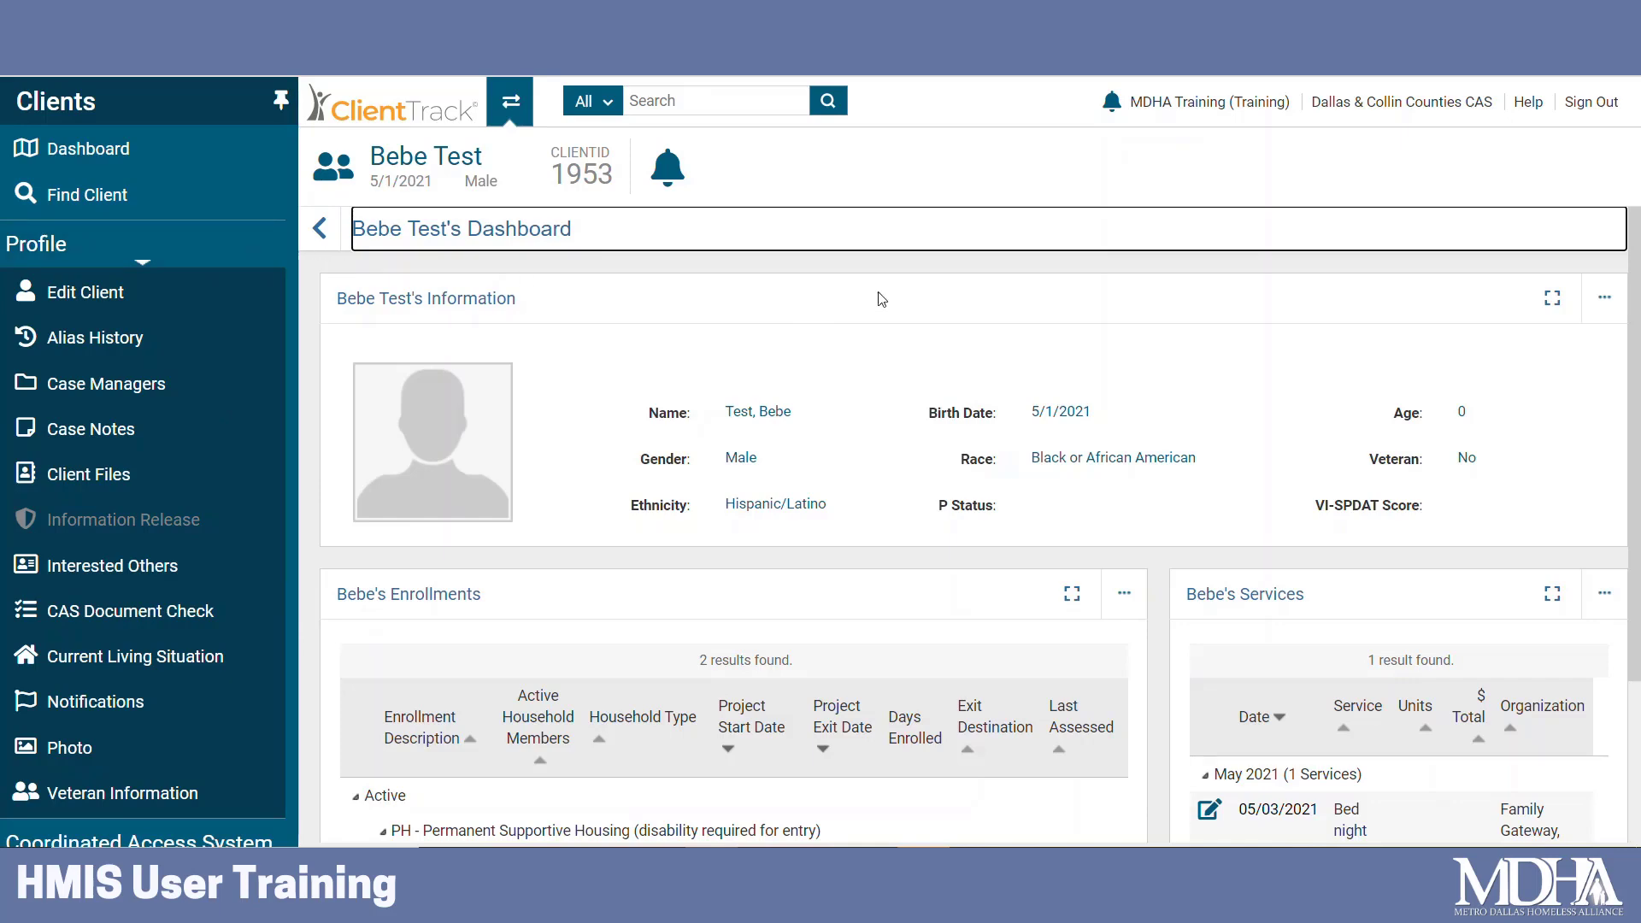
pyautogui.scroll(-4, 259, 435)
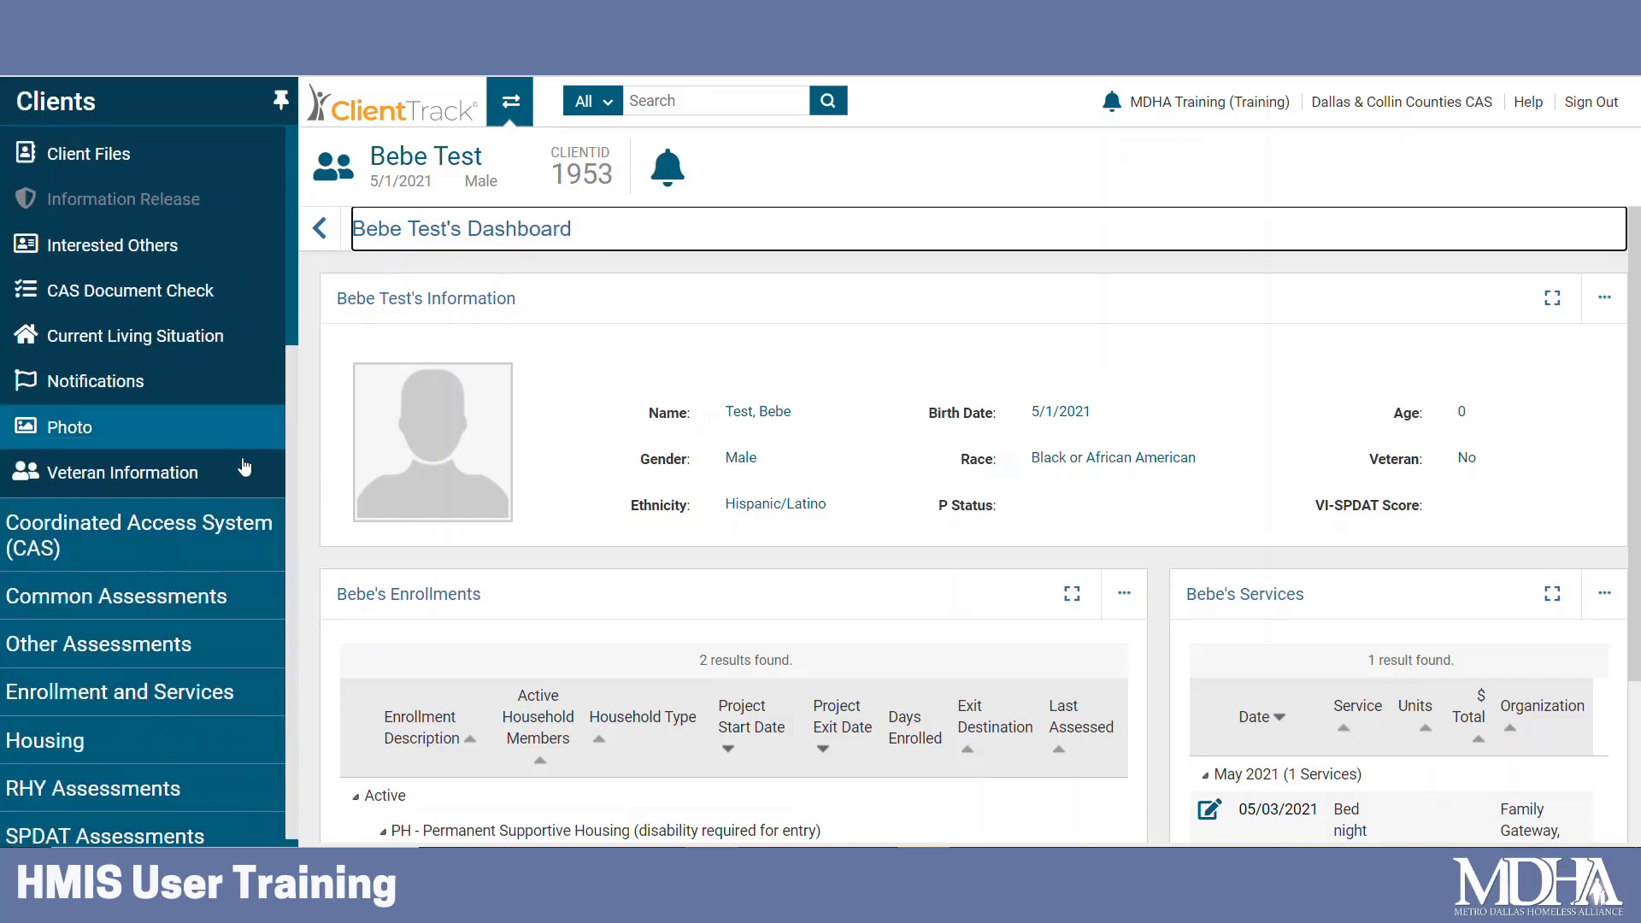
pyautogui.click(188, 521)
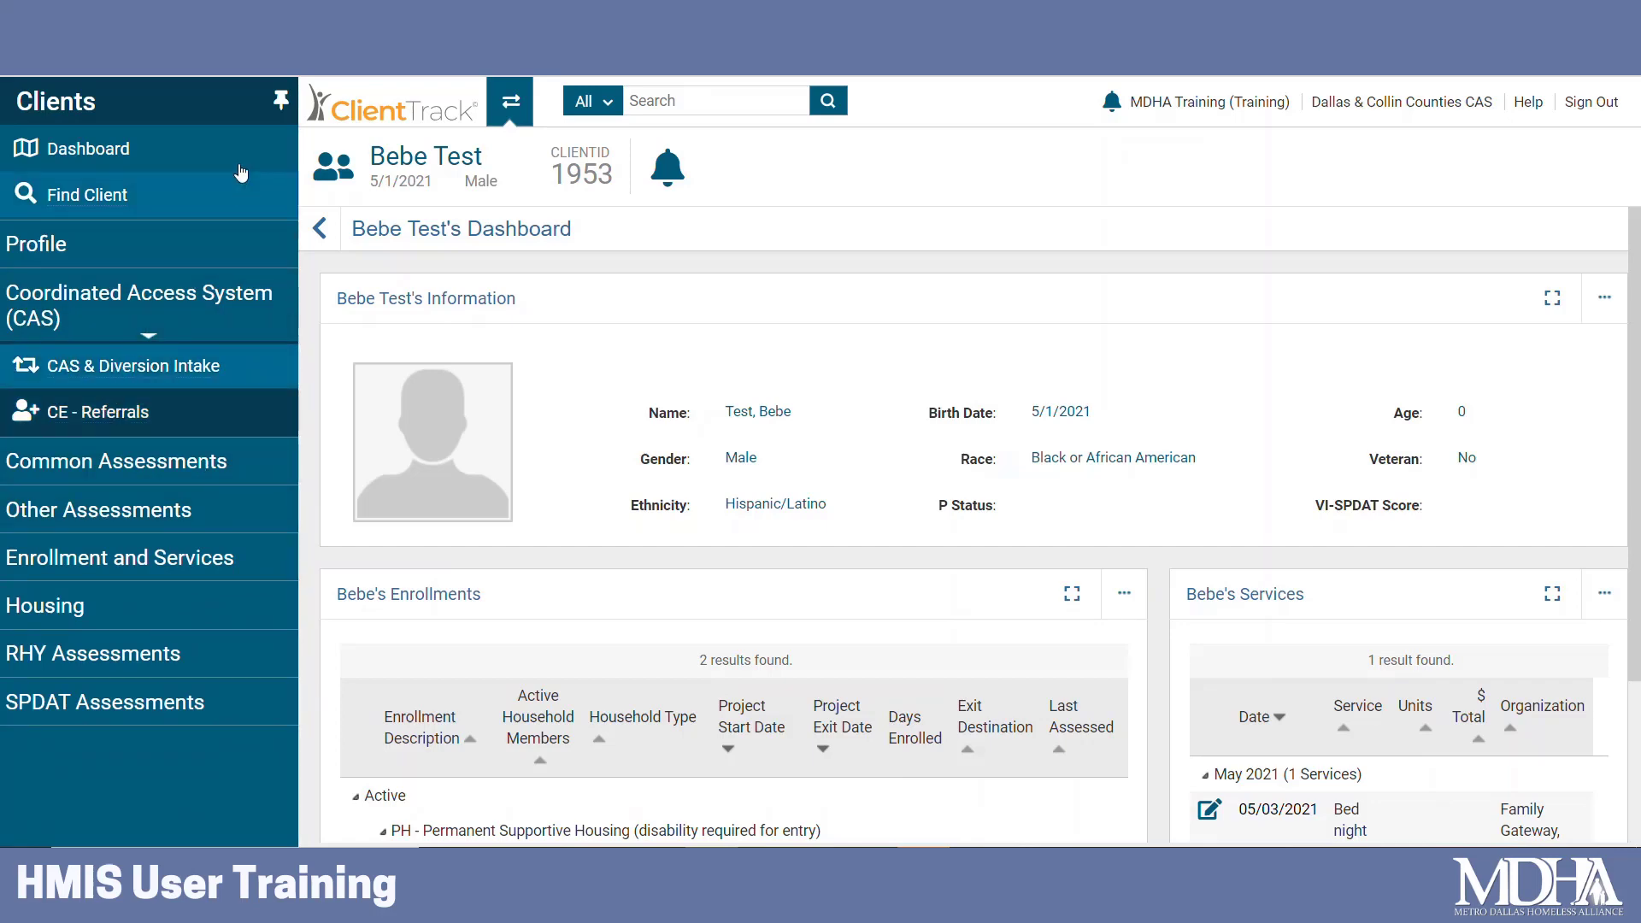
# Step: View the client's files from the Profile section and open the CAS Document Check history
pyautogui.click(150, 378)
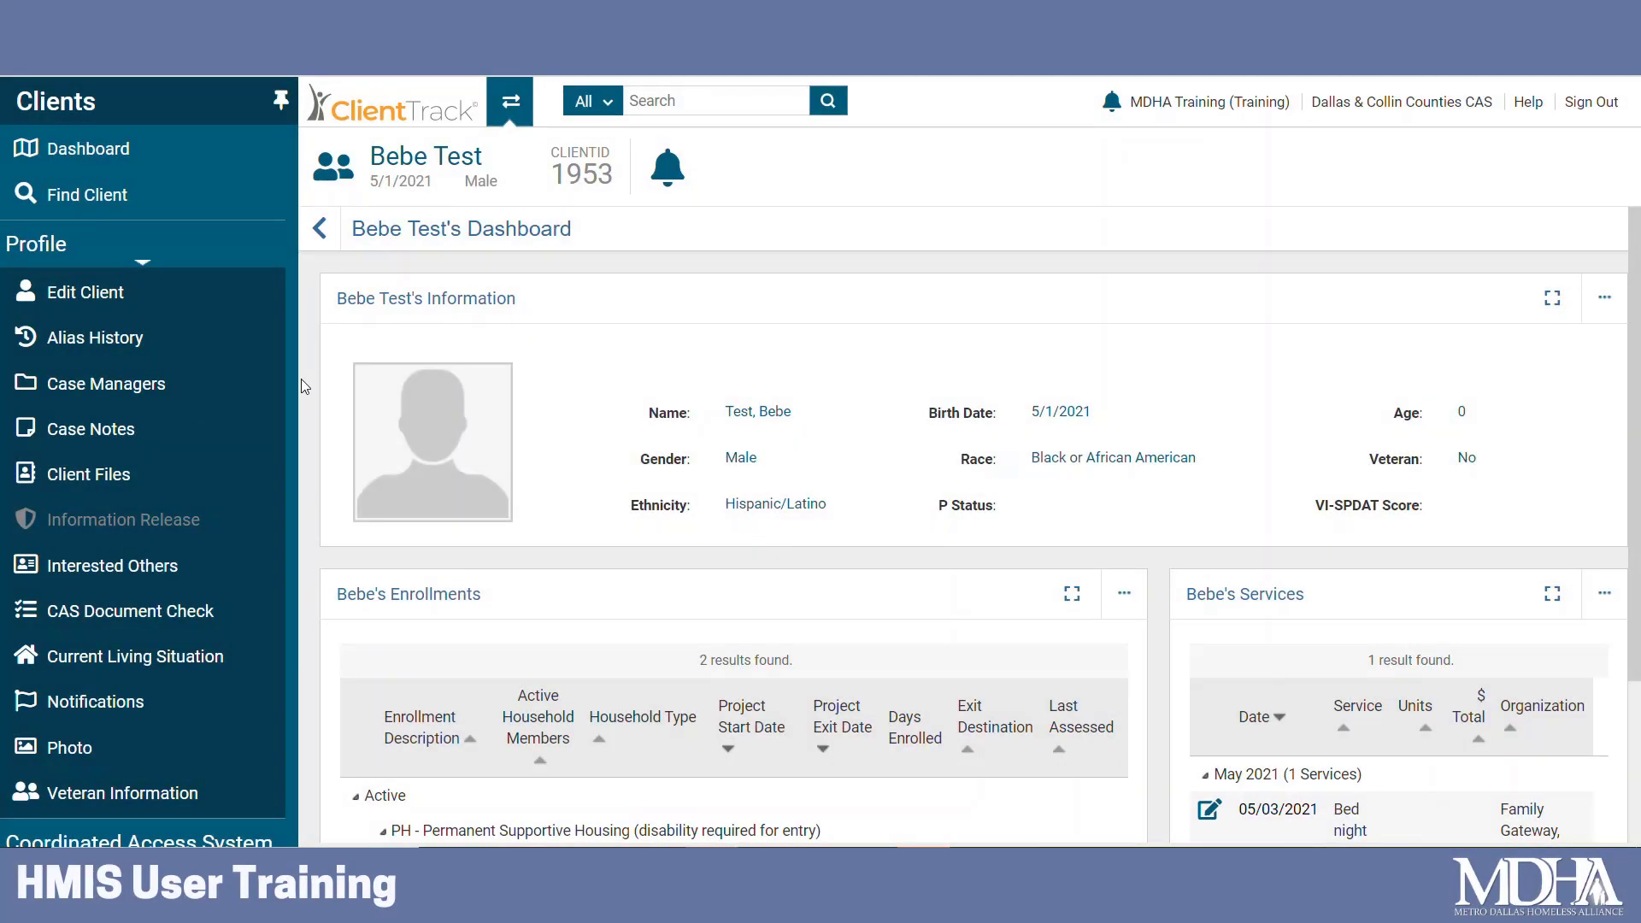
pyautogui.scroll(-1, 301, 386)
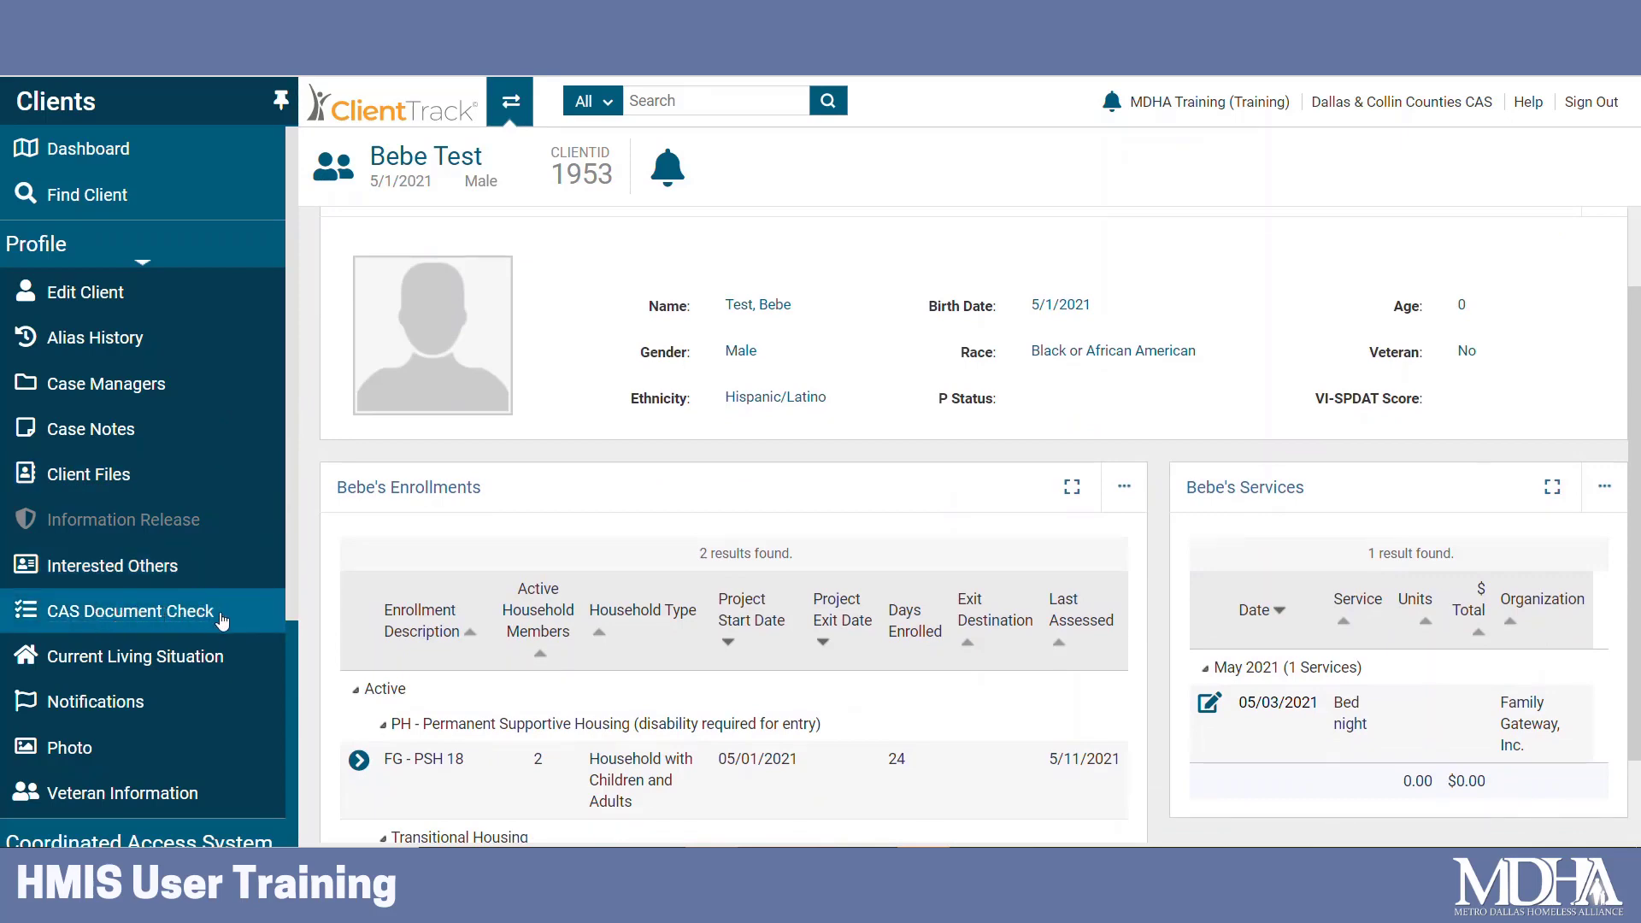
pyautogui.click(222, 620)
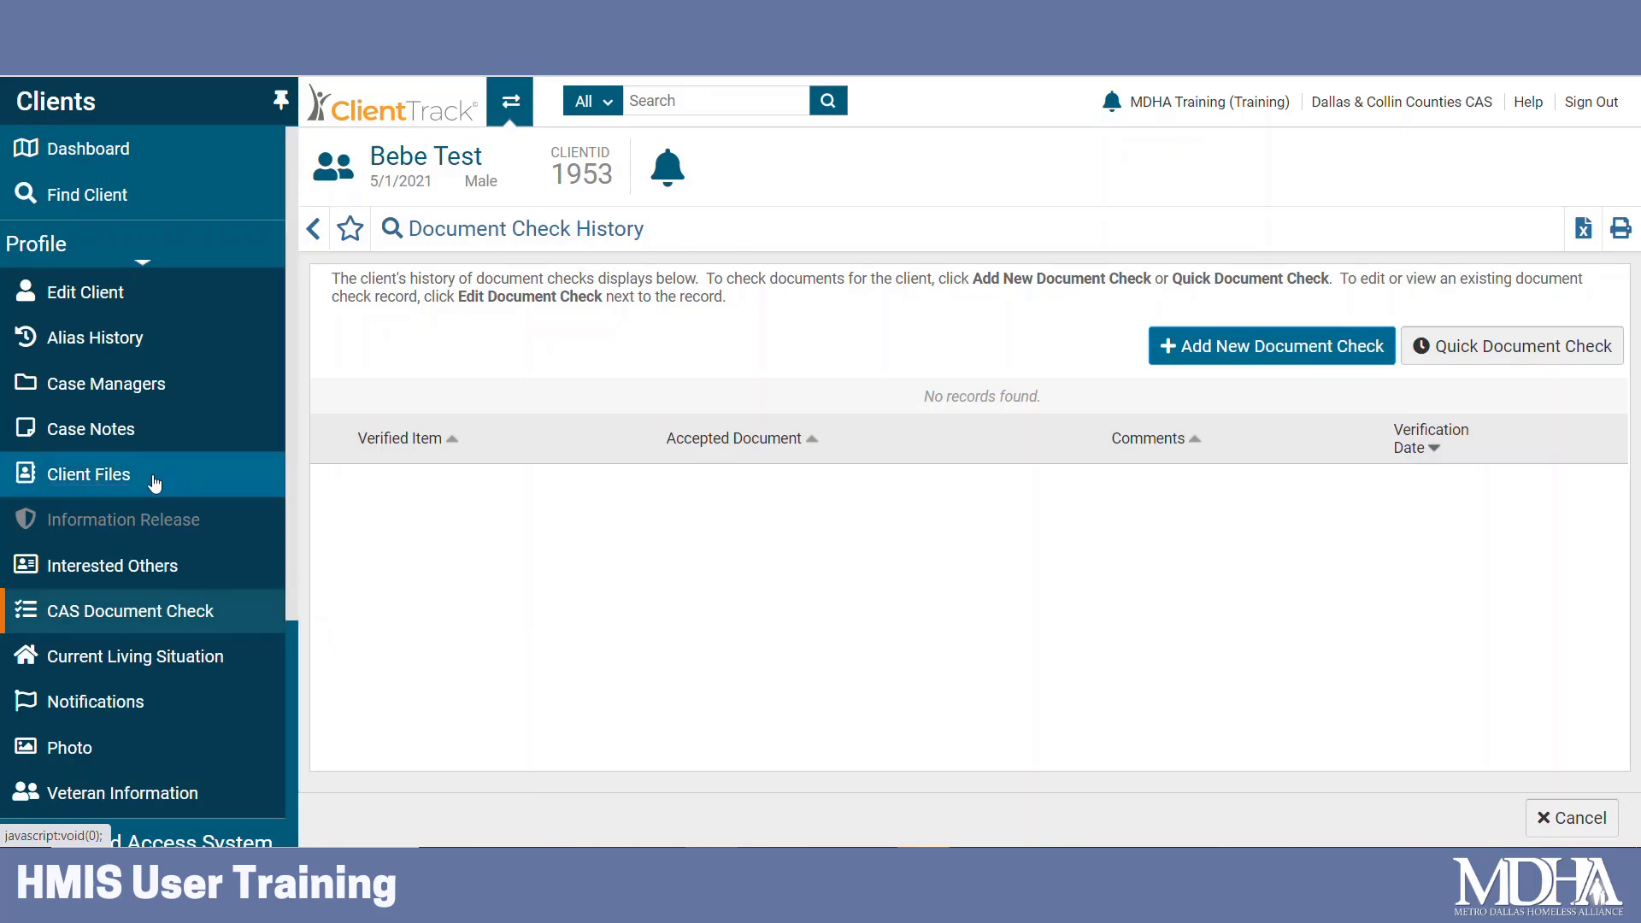
pyautogui.click(97, 476)
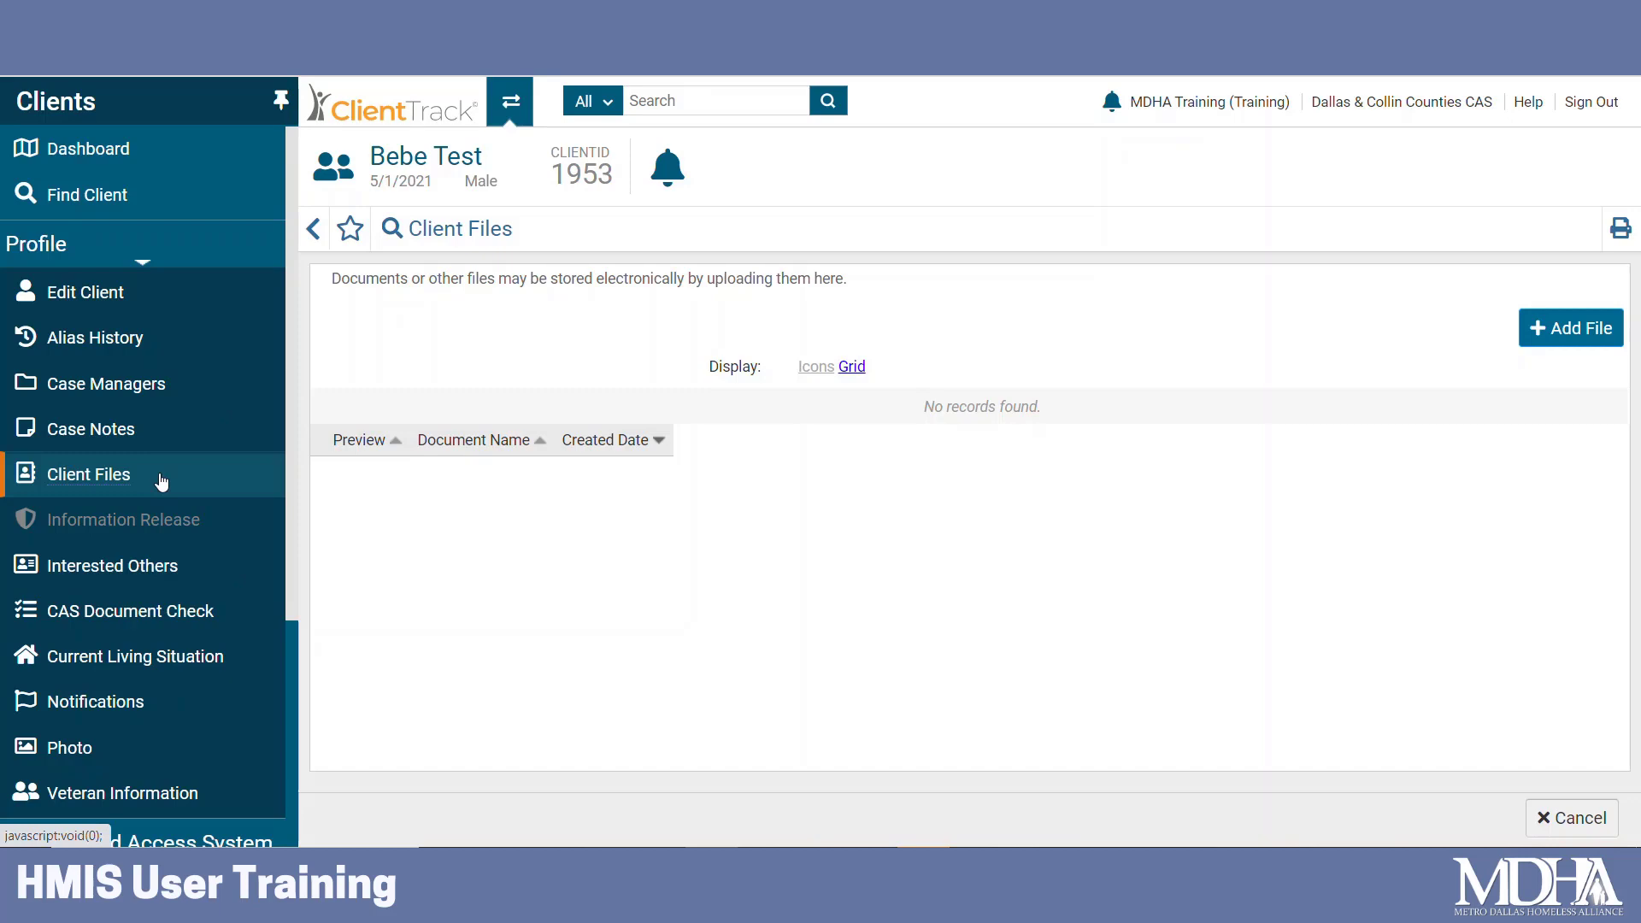
pyautogui.click(196, 617)
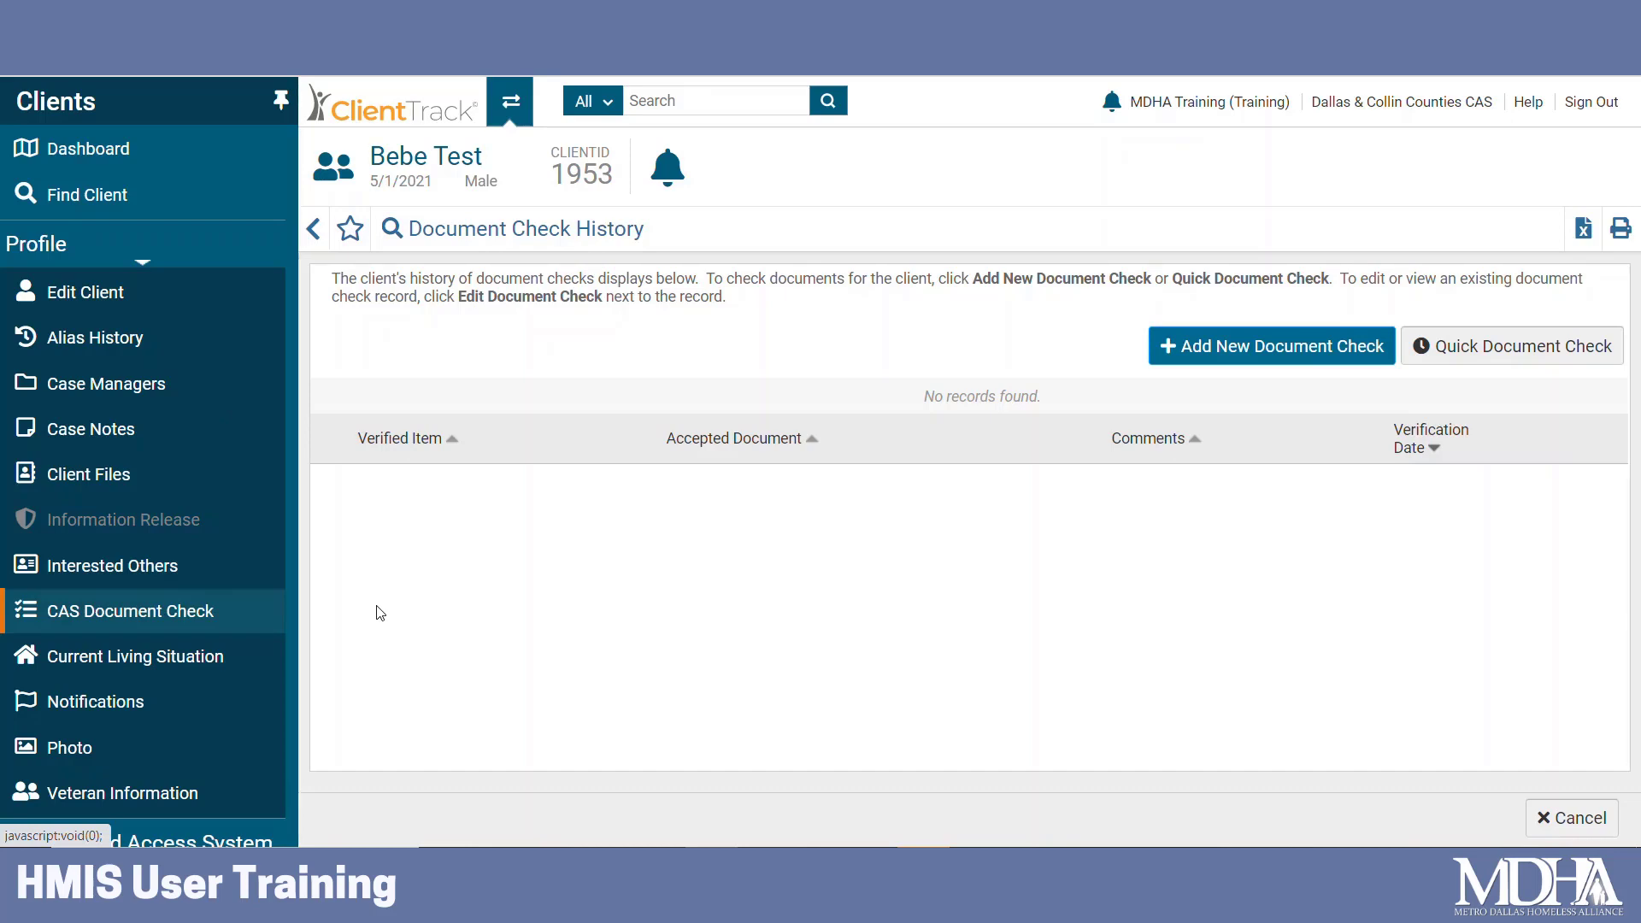
# Step: Switch the organization to ASD and apply the change to compare the client's Profile options
pyautogui.click(1377, 103)
pyautogui.click(1363, 274)
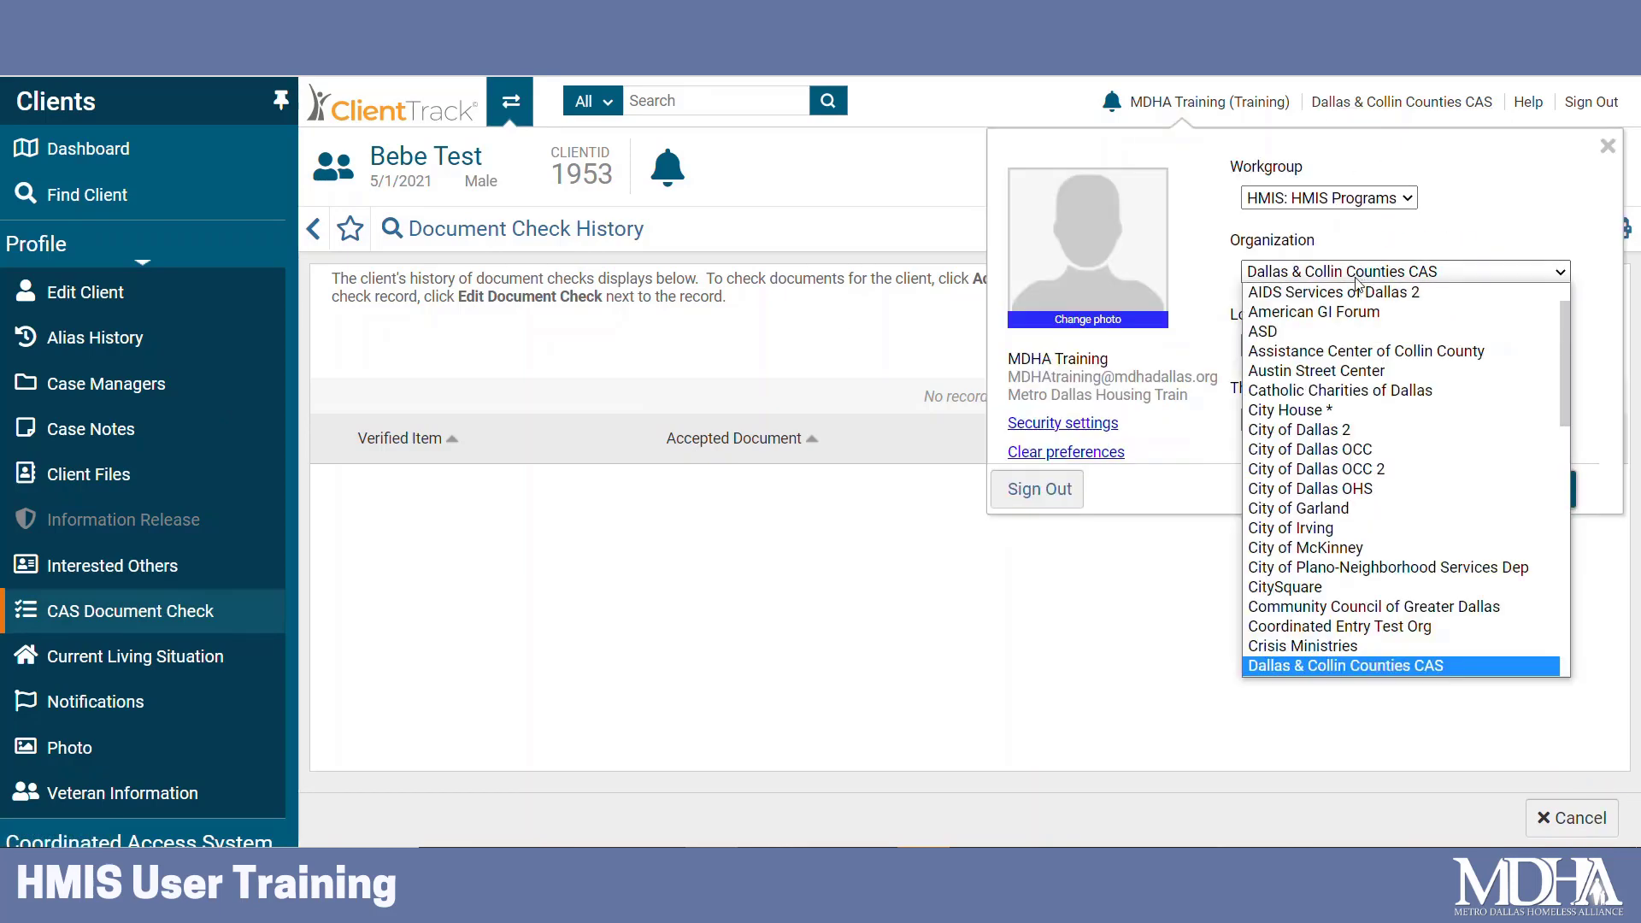
pyautogui.click(1353, 328)
pyautogui.click(1532, 489)
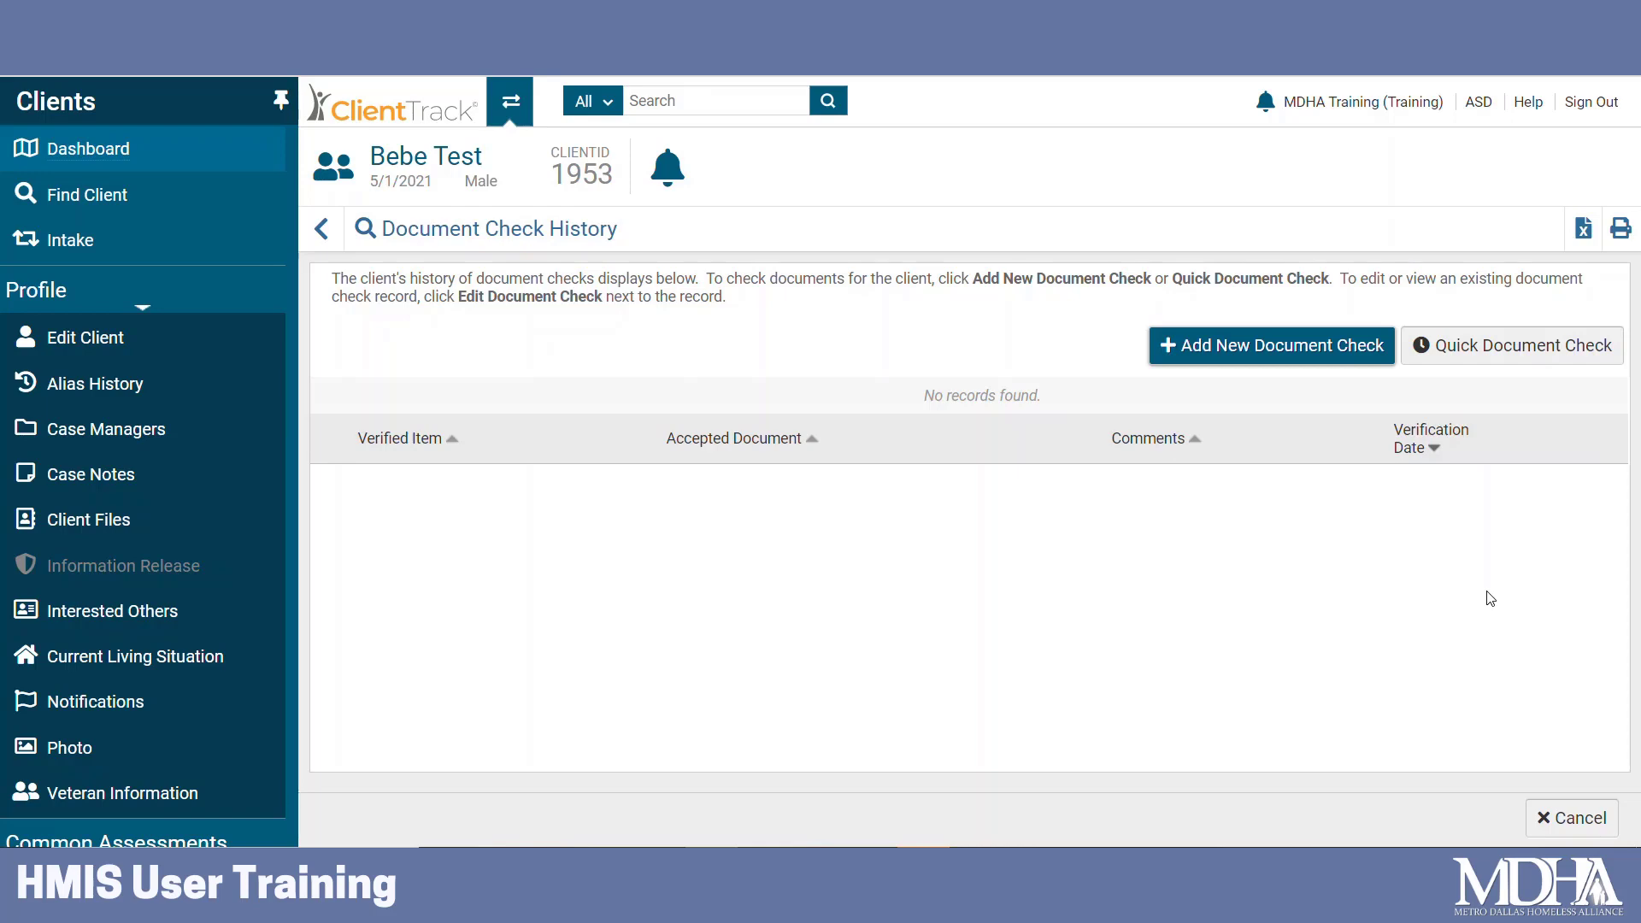
# Step: Set the organization back to Dallas & Collin Counties CAS and apply the change
pyautogui.click(1481, 108)
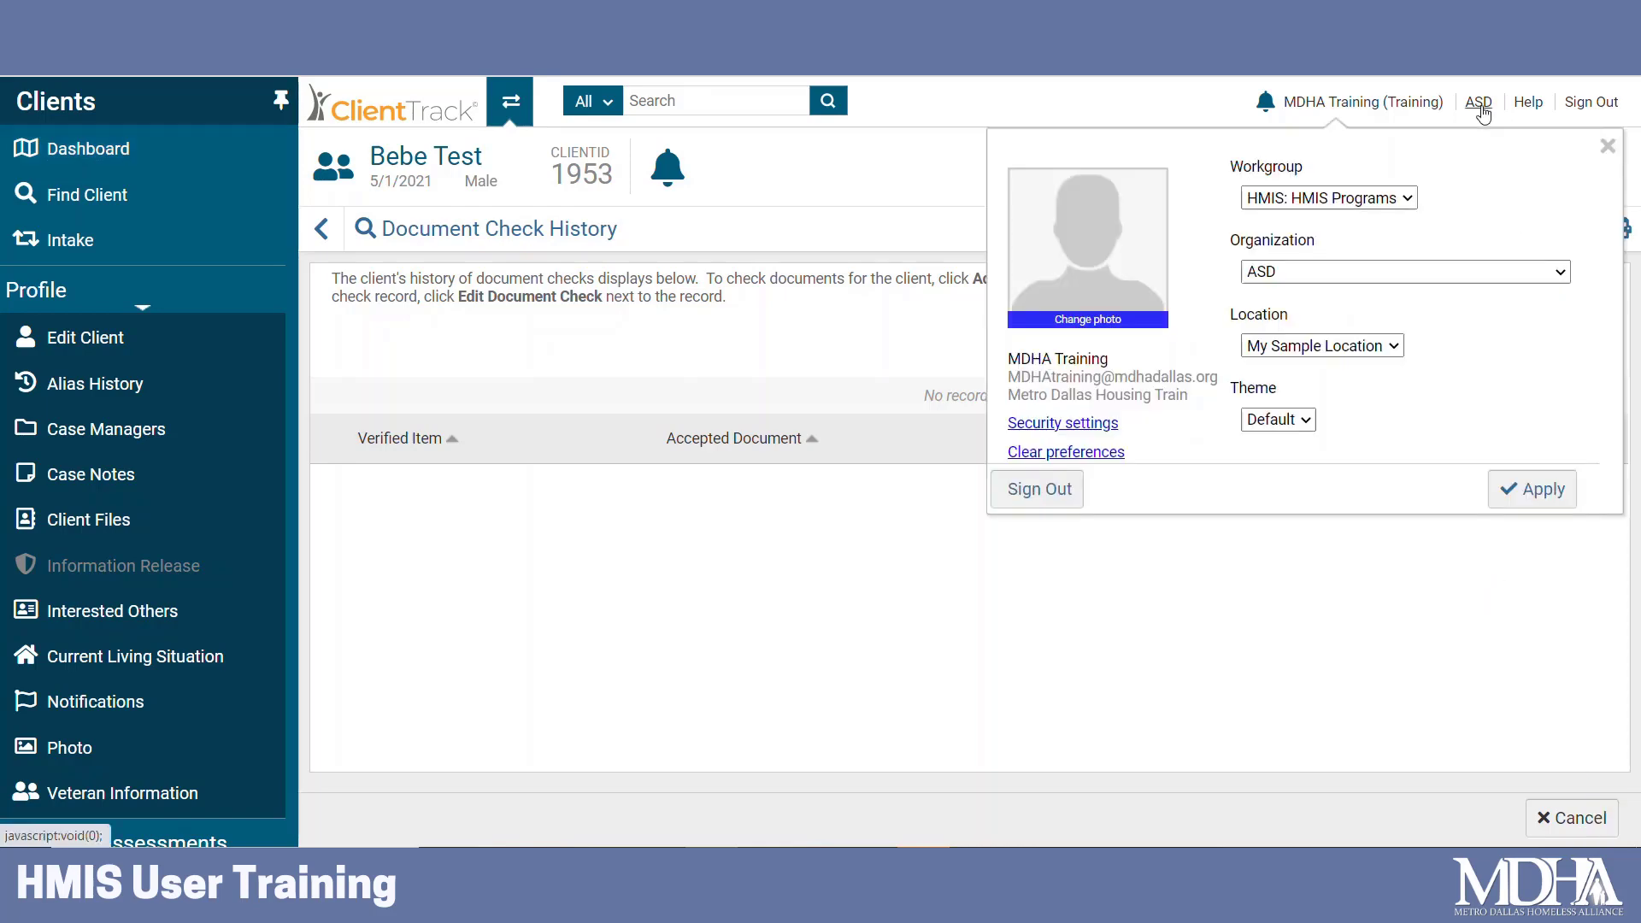
pyautogui.click(1447, 272)
pyautogui.scroll(-5, 1458, 353)
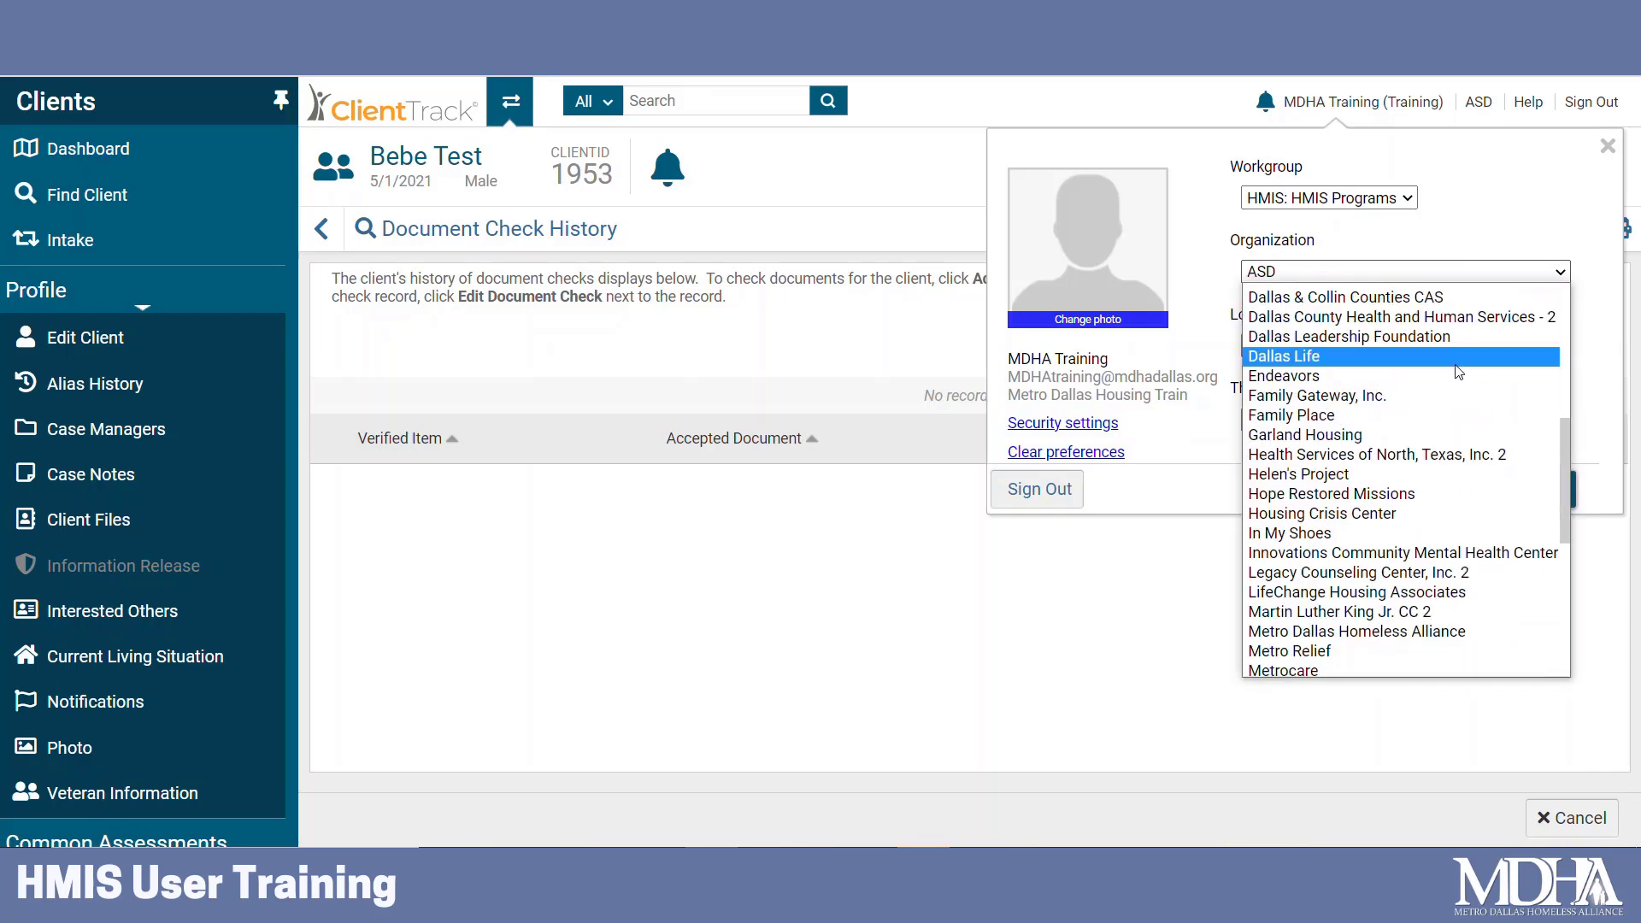
pyautogui.click(1451, 299)
pyautogui.click(1533, 489)
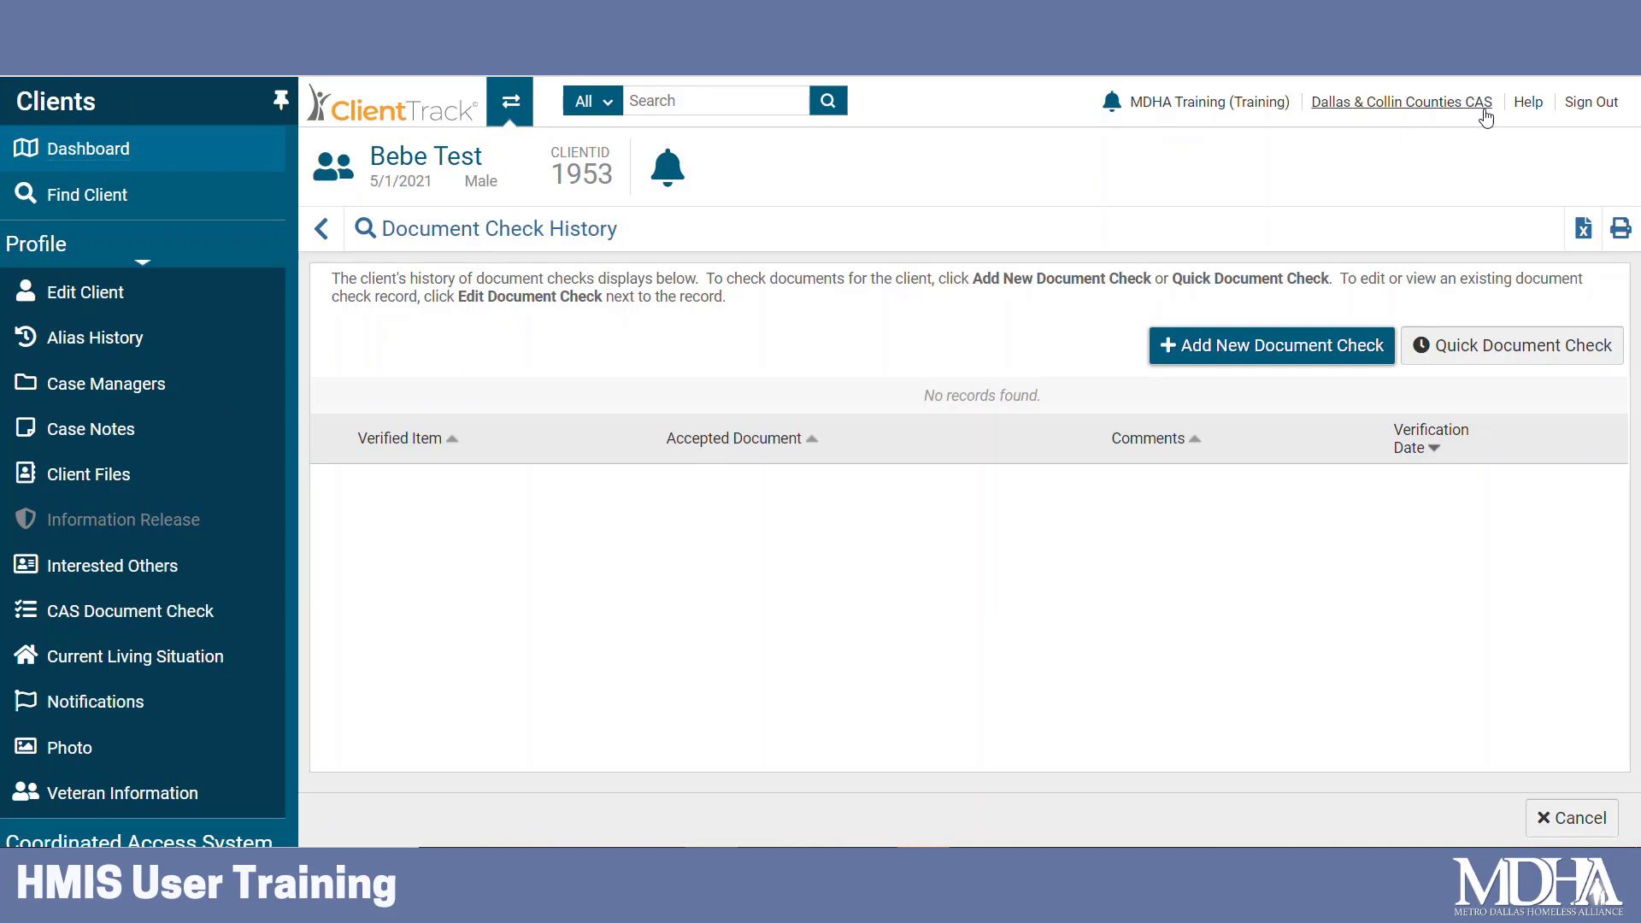